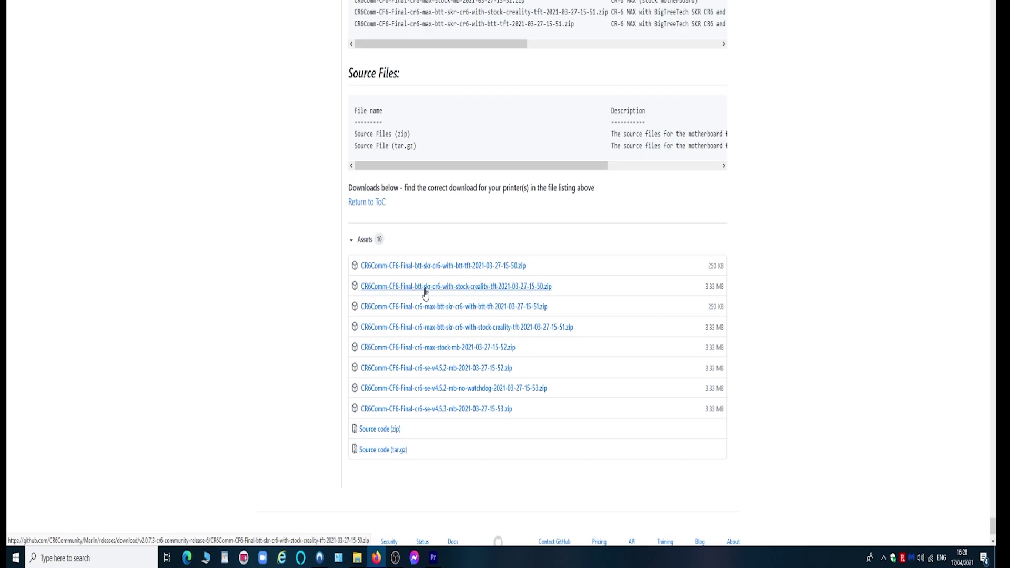
pyautogui.click(526, 290)
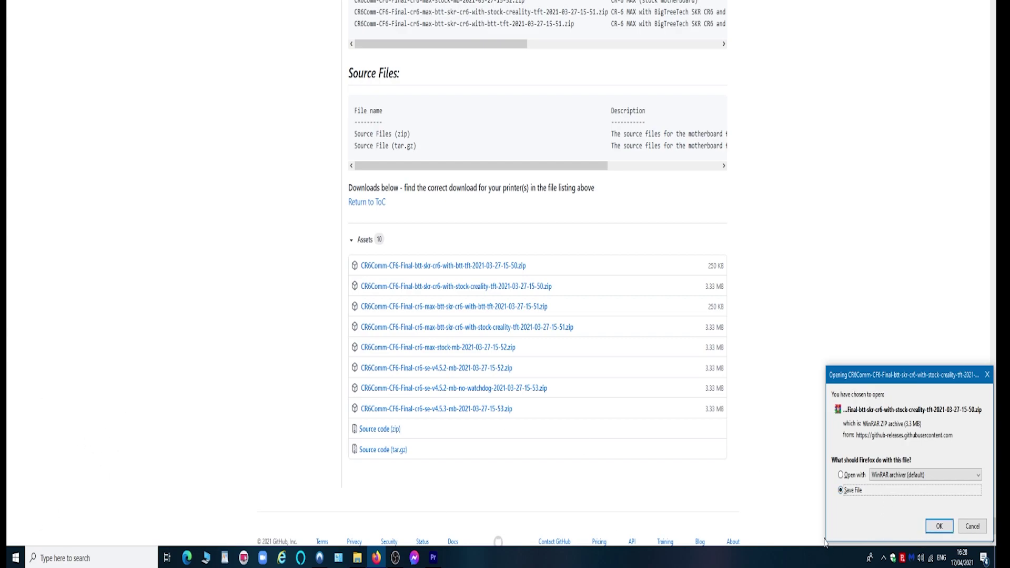
pyautogui.click(942, 526)
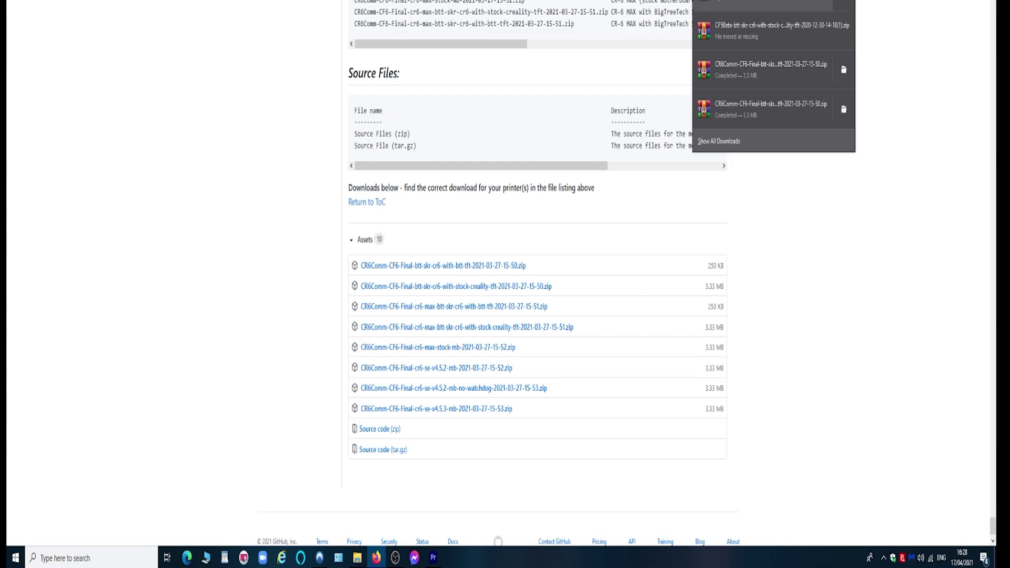
pyautogui.rightClick(753, 3)
pyautogui.click(753, 1)
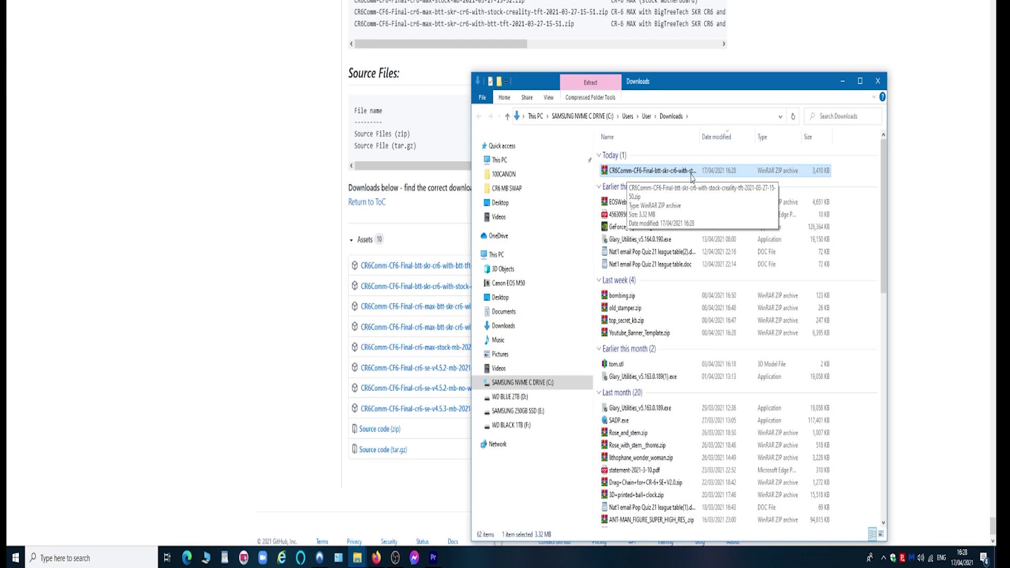
# Step: Copy the downloaded CR6Comm-CF6-Final firmware archive from the Downloads folder and return to the desktop
pyautogui.rightClick(692, 177)
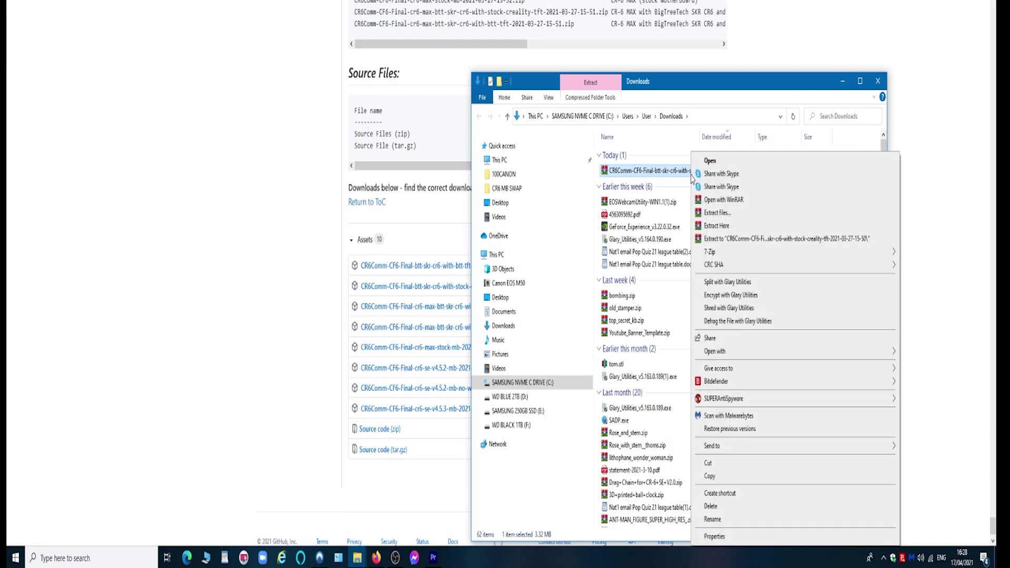
pyautogui.click(711, 476)
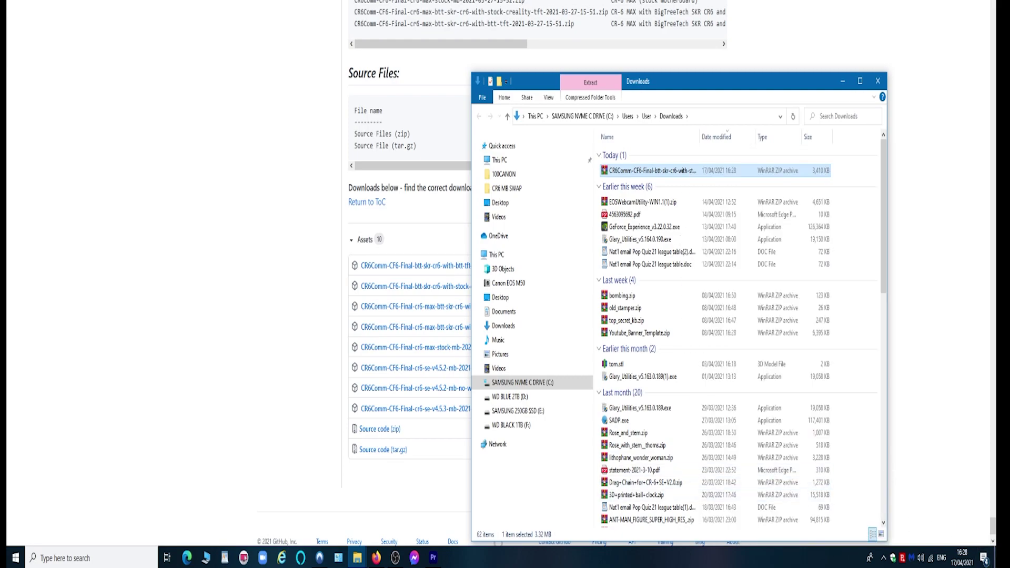
pyautogui.click(1007, 558)
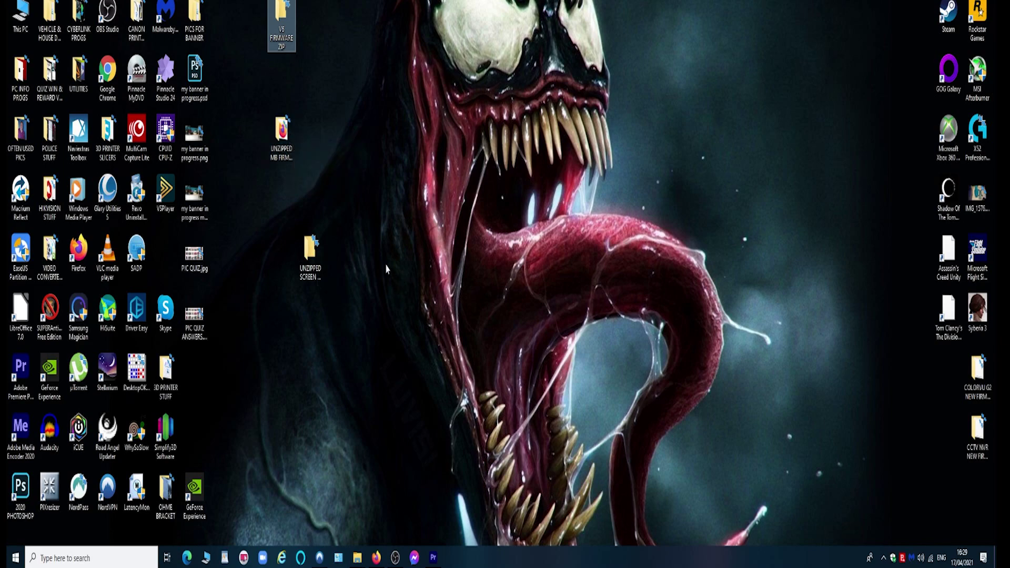
# Step: Empty the UNZIPPED MB FIRMWARE folder on the desktop by deleting firmware.bin and the DWIN_SET folder
pyautogui.doubleClick(282, 136)
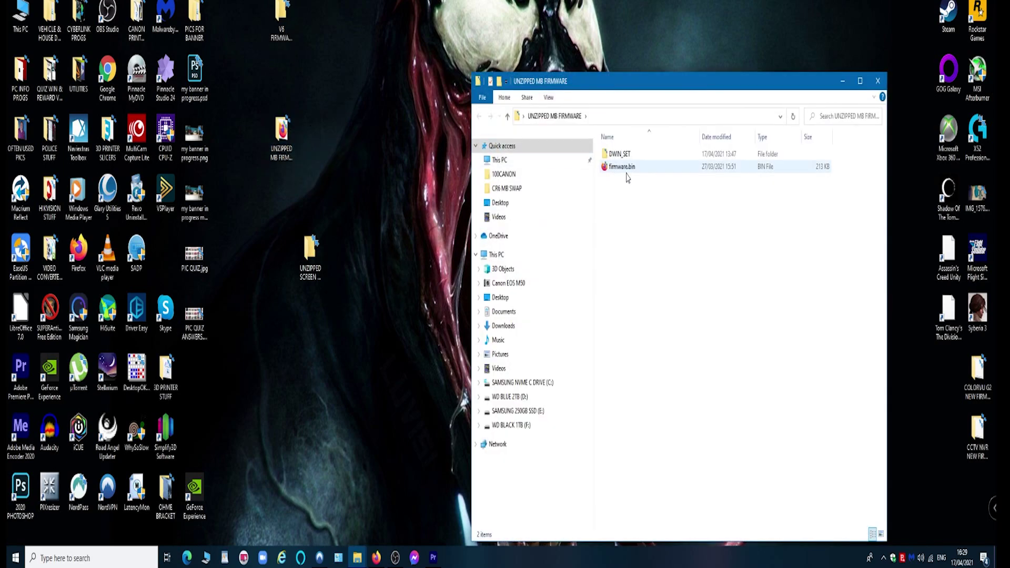
pyautogui.moveTo(625, 167); pyautogui.dragTo(619, 153)
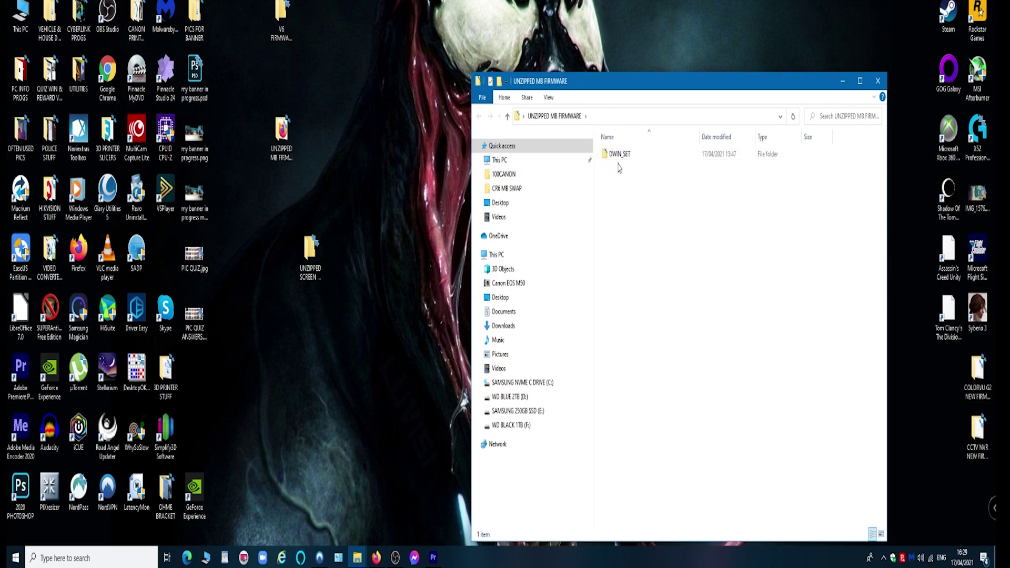
pyautogui.click(618, 157)
pyautogui.press('Delete')
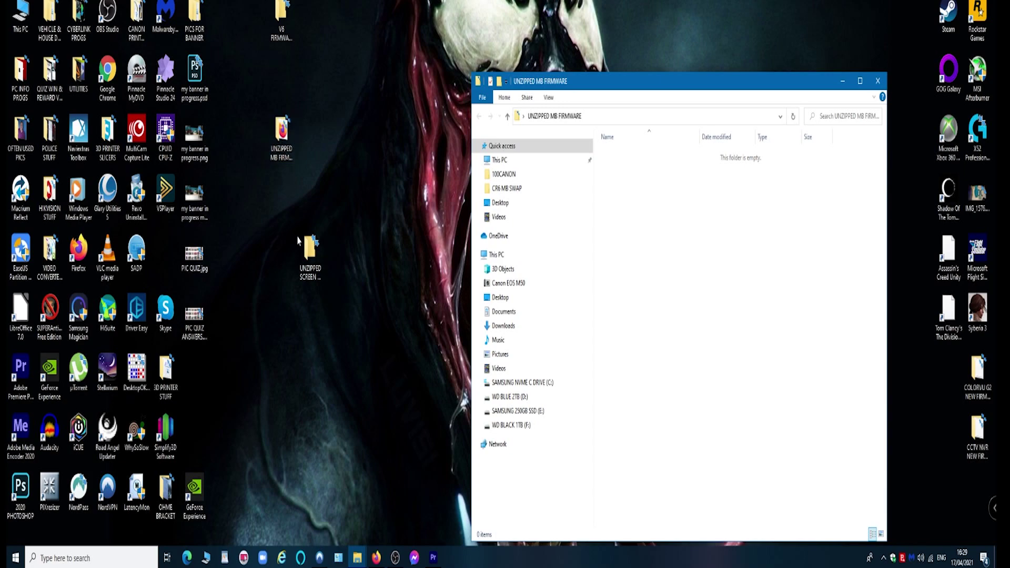
# Step: Check the contents of the UNZIPPED SCREEN FIRMWARE and V6 FIRMWARE ZIP folders, and close all the folder windows
pyautogui.doubleClick(311, 256)
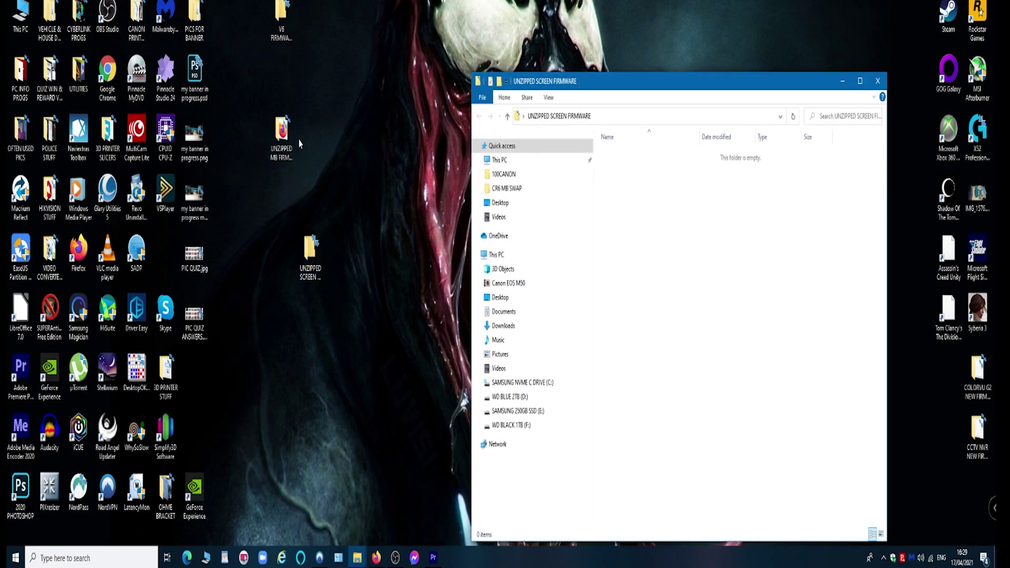
pyautogui.click(878, 83)
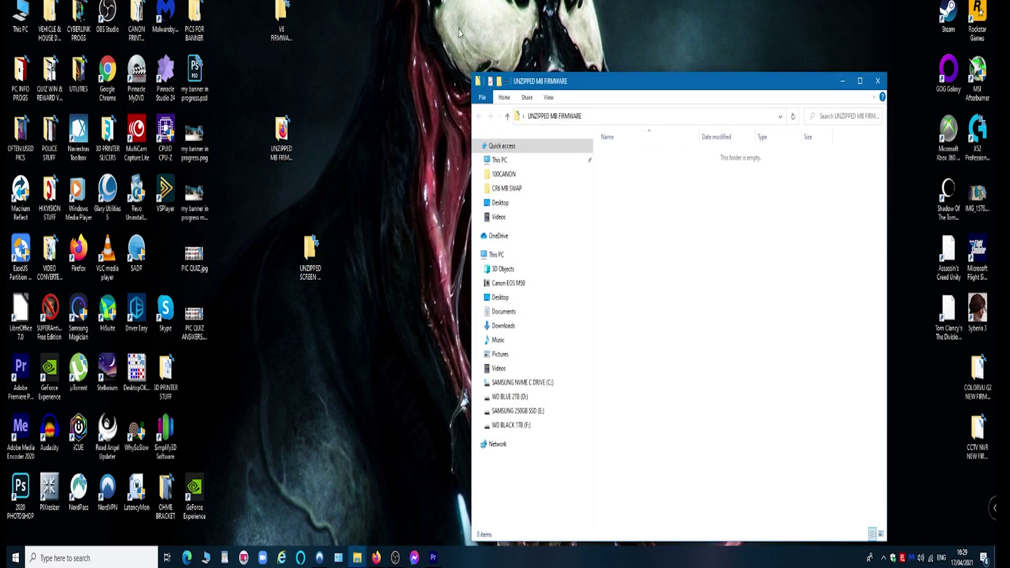
pyautogui.doubleClick(289, 16)
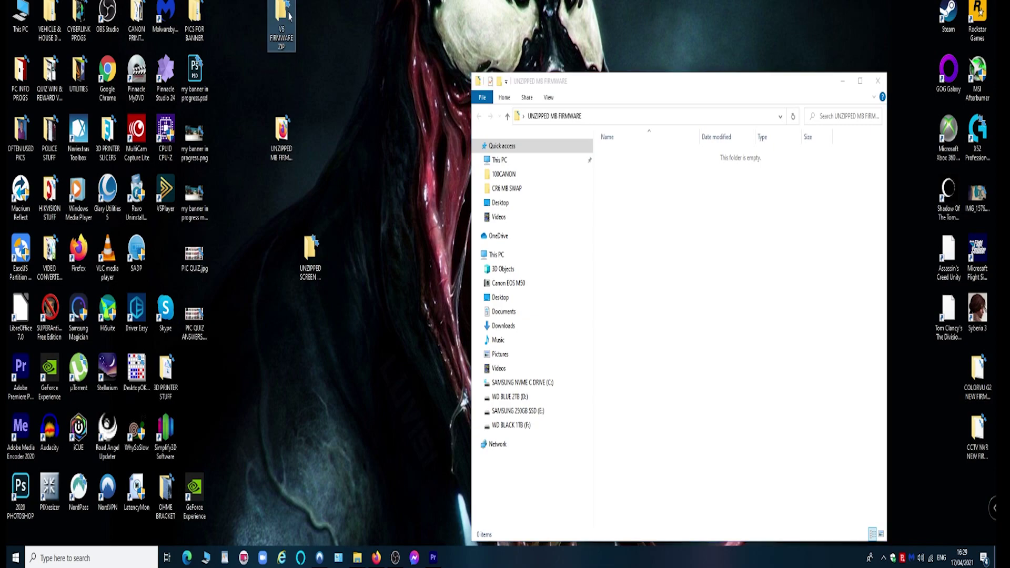
pyautogui.click(878, 81)
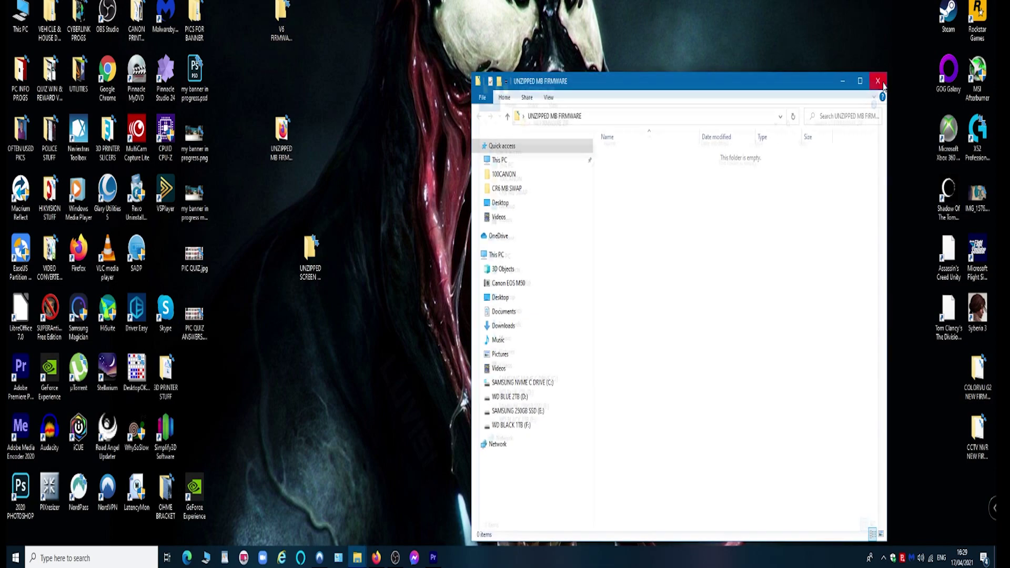
pyautogui.click(878, 81)
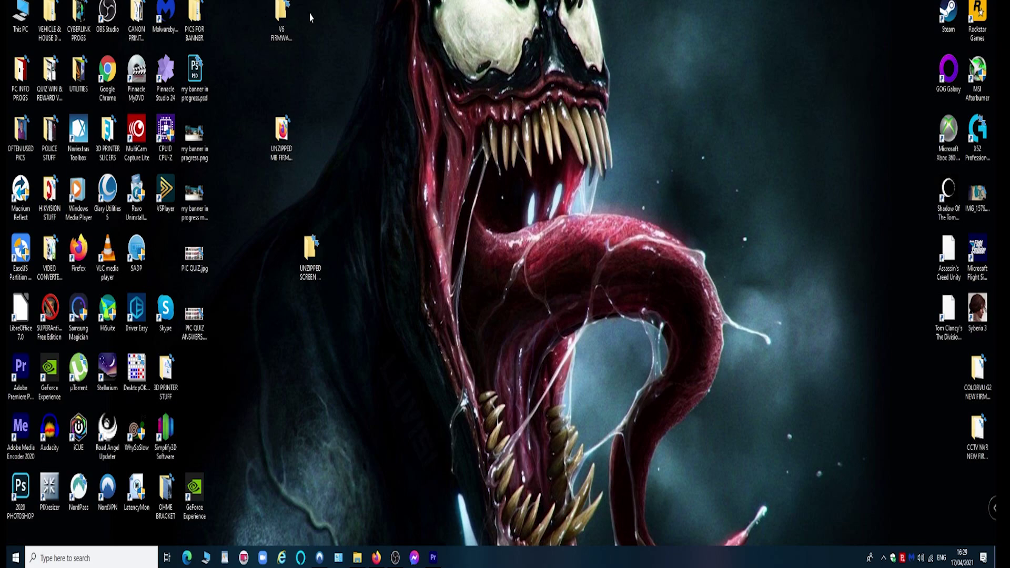
# Step: Paste the copied firmware archive into the V6 FIRMWARE ZIP folder on the desktop and open that folder
pyautogui.rightClick(282, 22)
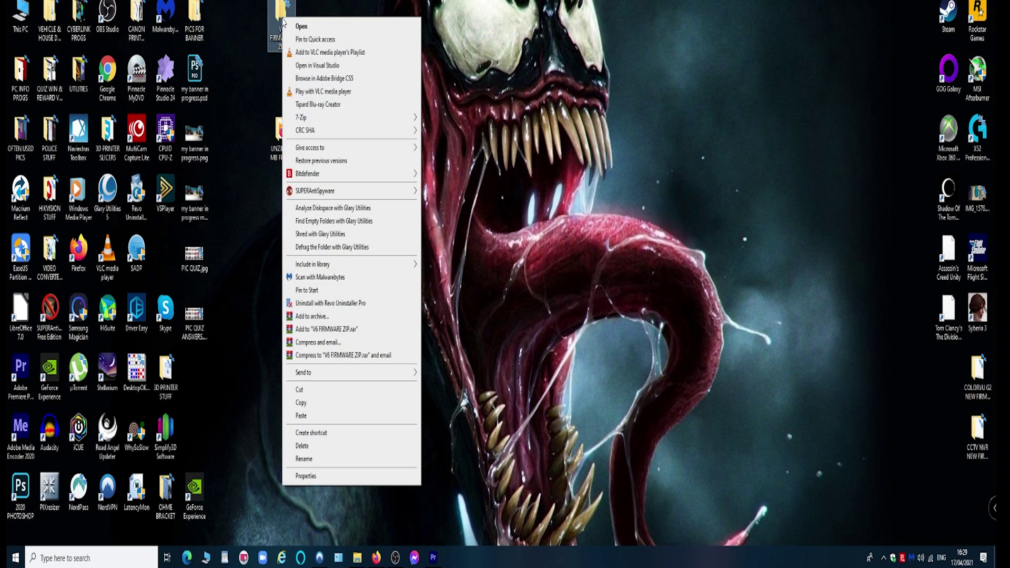
pyautogui.click(318, 415)
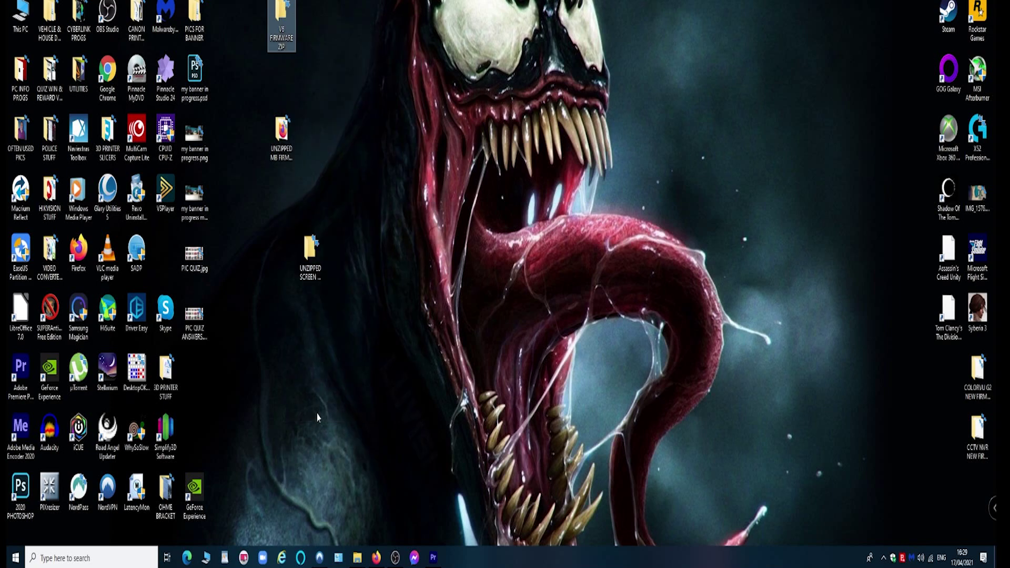
pyautogui.doubleClick(282, 21)
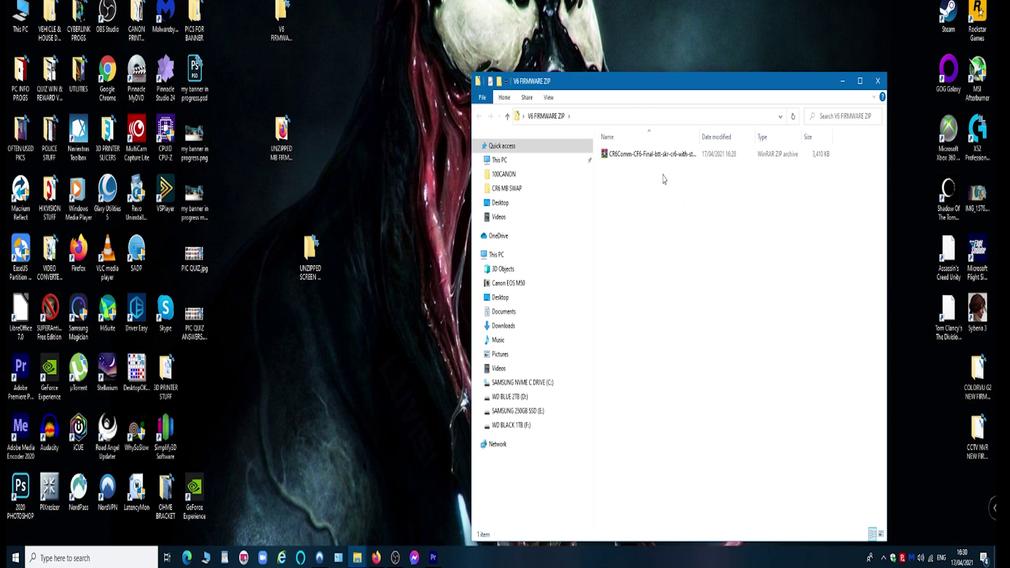
# Step: Extract the CR6Comm-CF6-Final archive with WinRAR into the UNZIPPED MB FIRMWARE folder on the desktop
pyautogui.rightClick(634, 158)
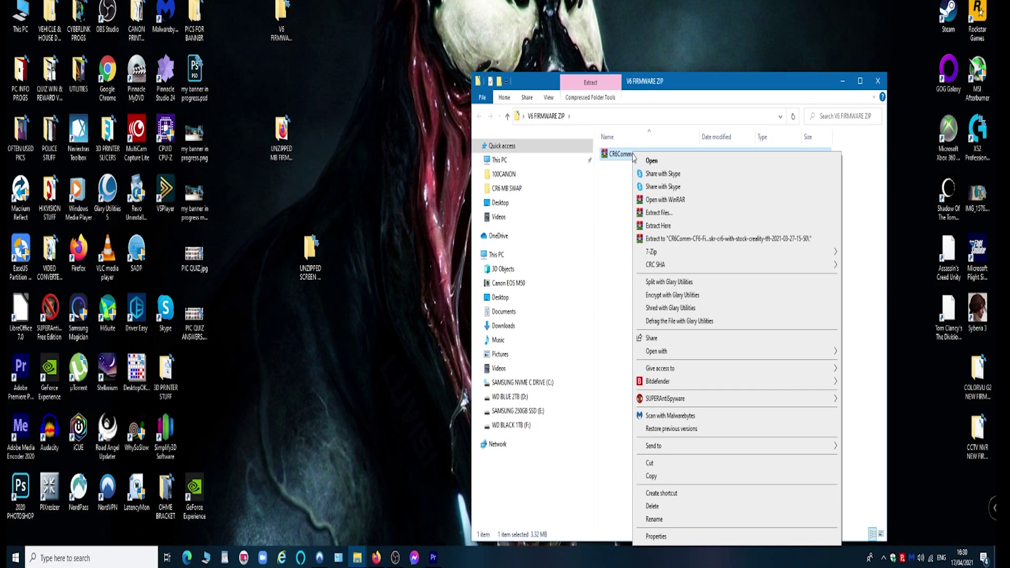
pyautogui.click(653, 217)
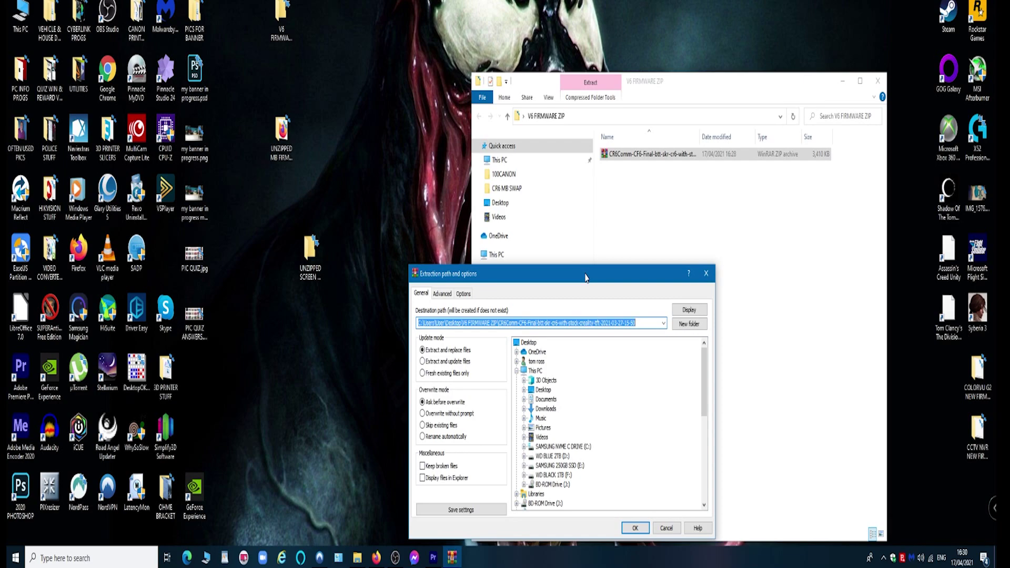
pyautogui.moveTo(585, 277); pyautogui.dragTo(573, 93)
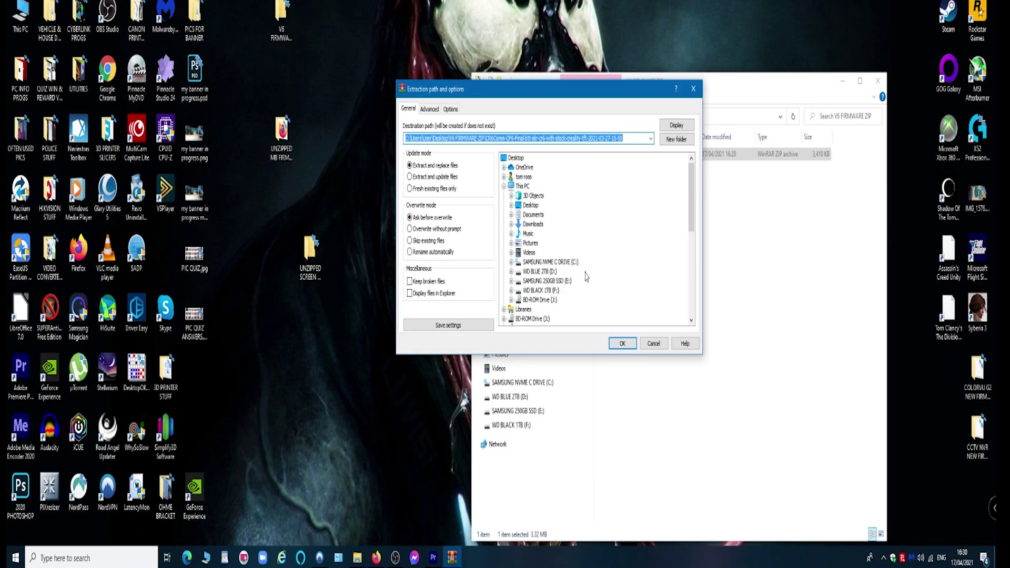
pyautogui.scroll(-1, 585, 277)
pyautogui.click(519, 178)
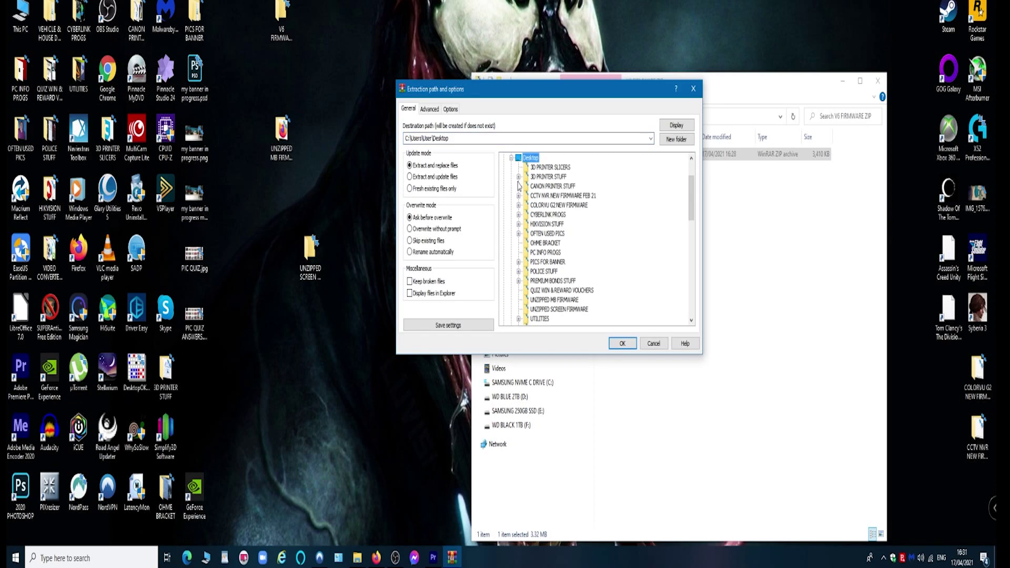
pyautogui.click(547, 301)
pyautogui.click(624, 345)
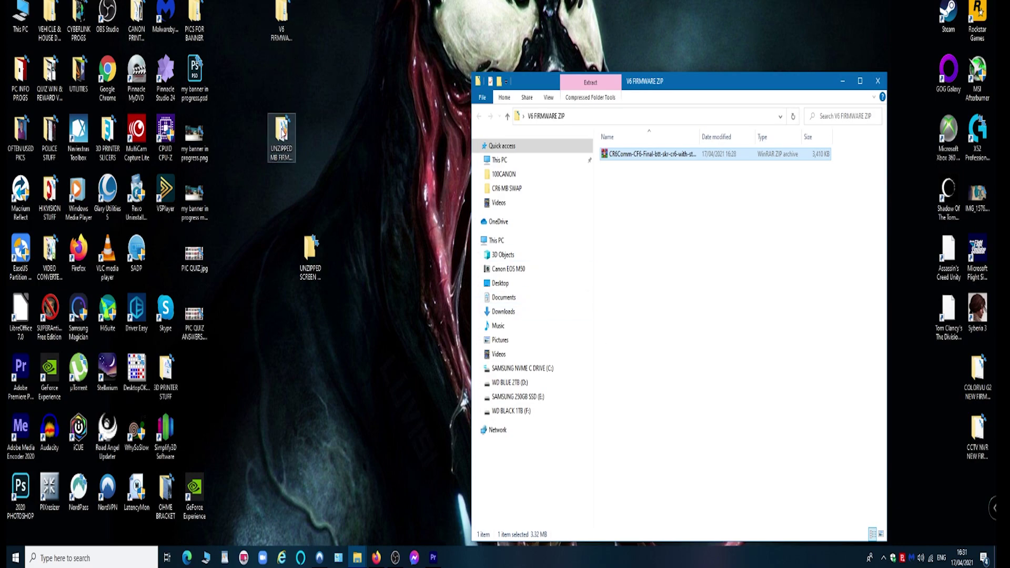
# Step: Extract CR-6-touchscreen-2021-03-27.zip from the UNZIPPED MB FIRMWARE folder into the UNZIPPED SCREEN FIRMWARE folder on the desktop
pyautogui.doubleClick(283, 134)
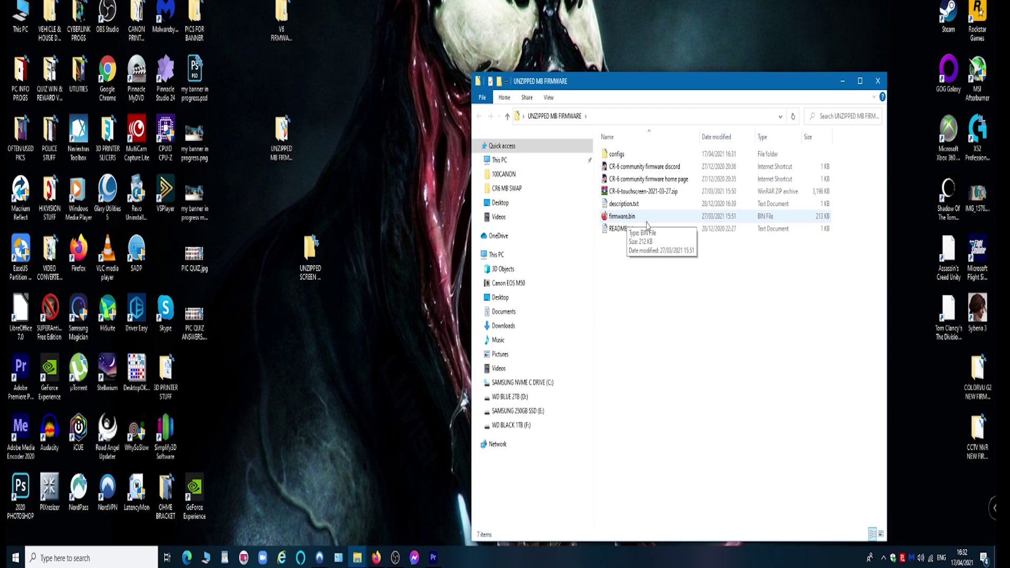
pyautogui.click(609, 193)
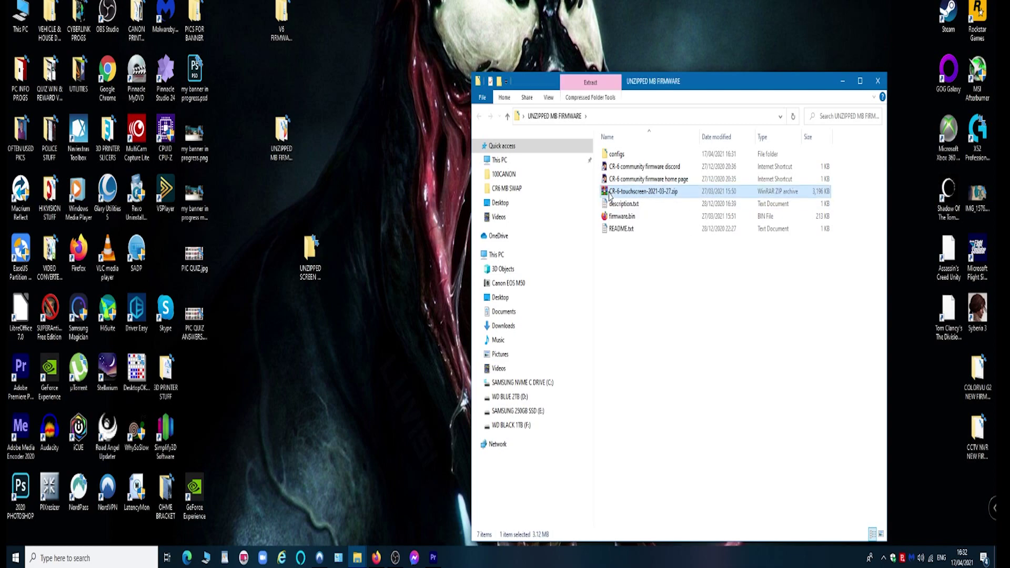
pyautogui.rightClick(609, 193)
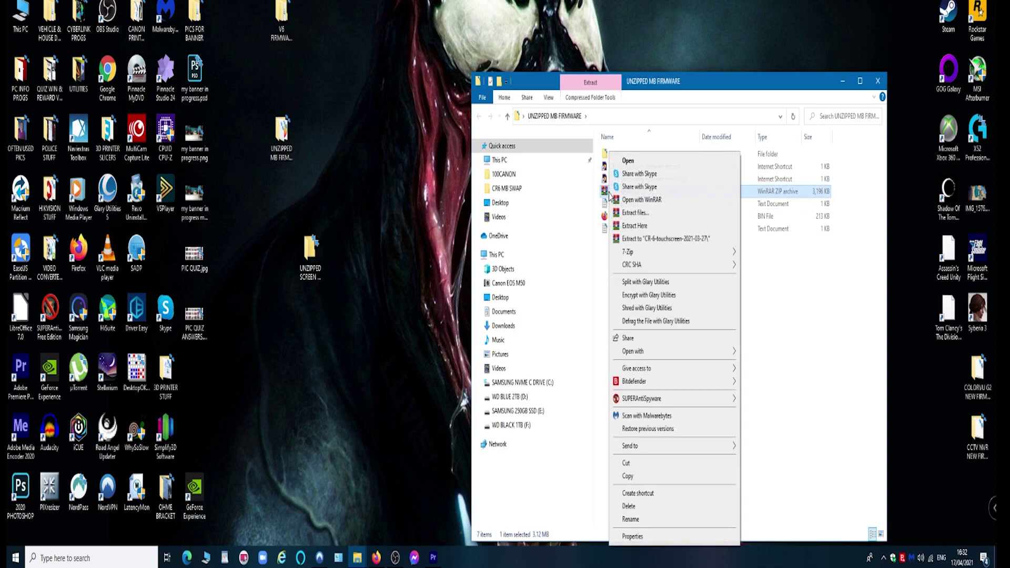
pyautogui.click(636, 213)
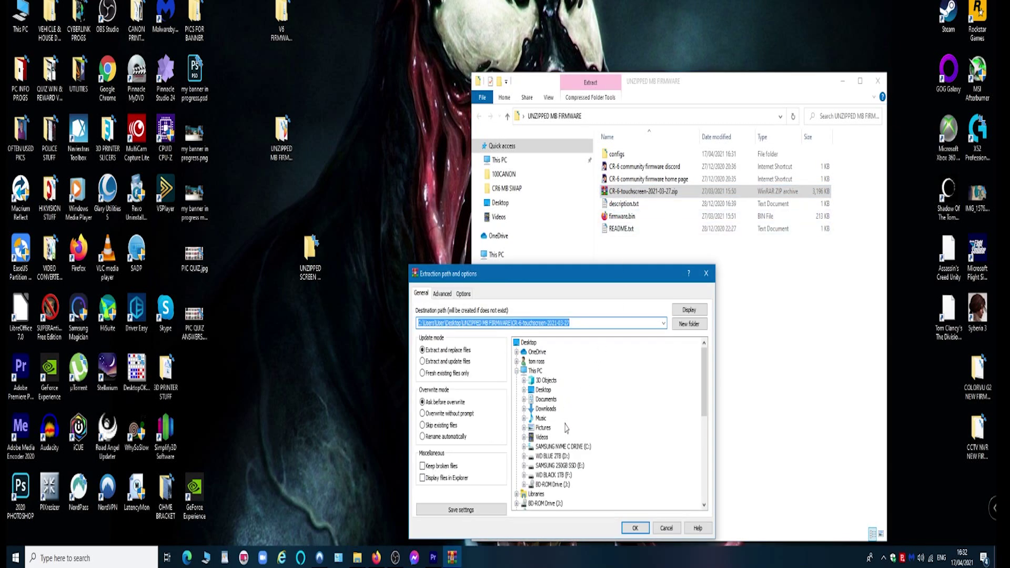
pyautogui.click(525, 392)
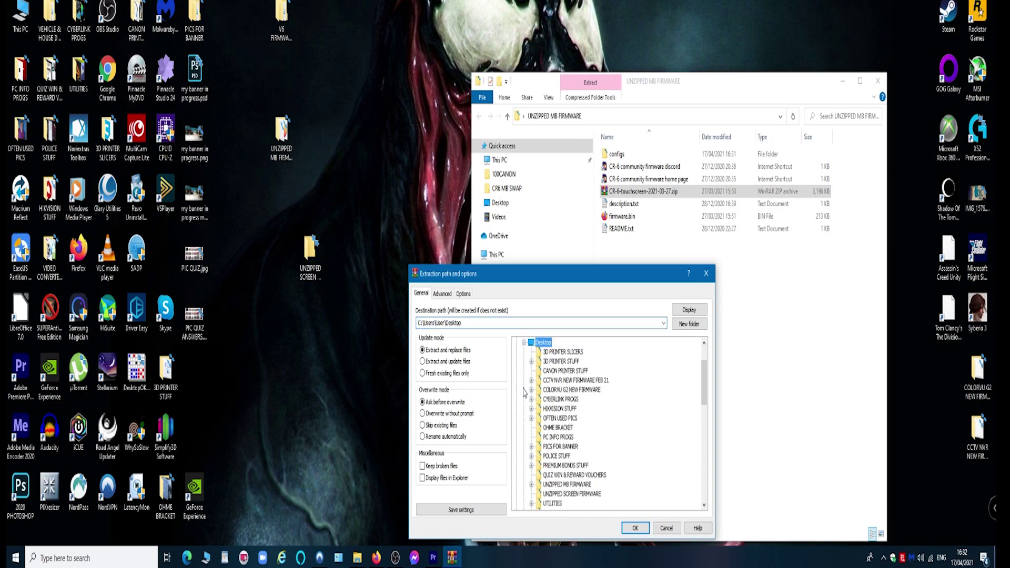
pyautogui.scroll(-2, 592, 404)
pyautogui.scroll(-1, 591, 403)
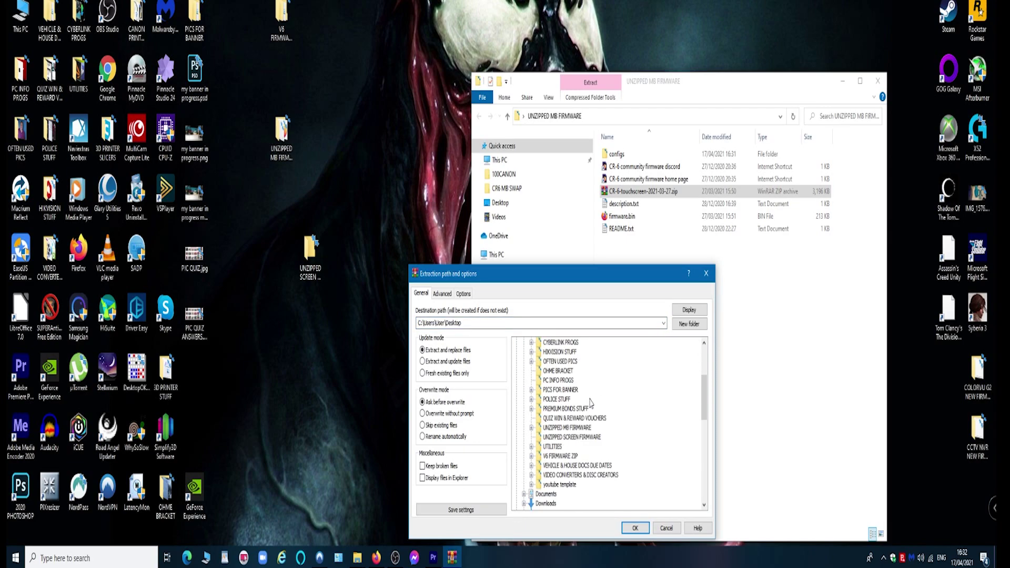
pyautogui.click(568, 437)
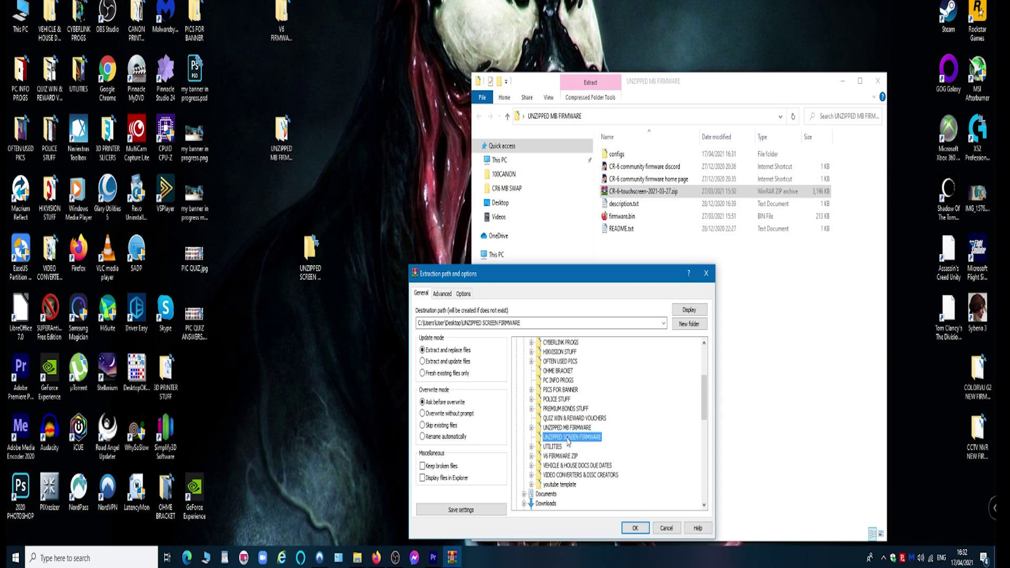
pyautogui.click(634, 528)
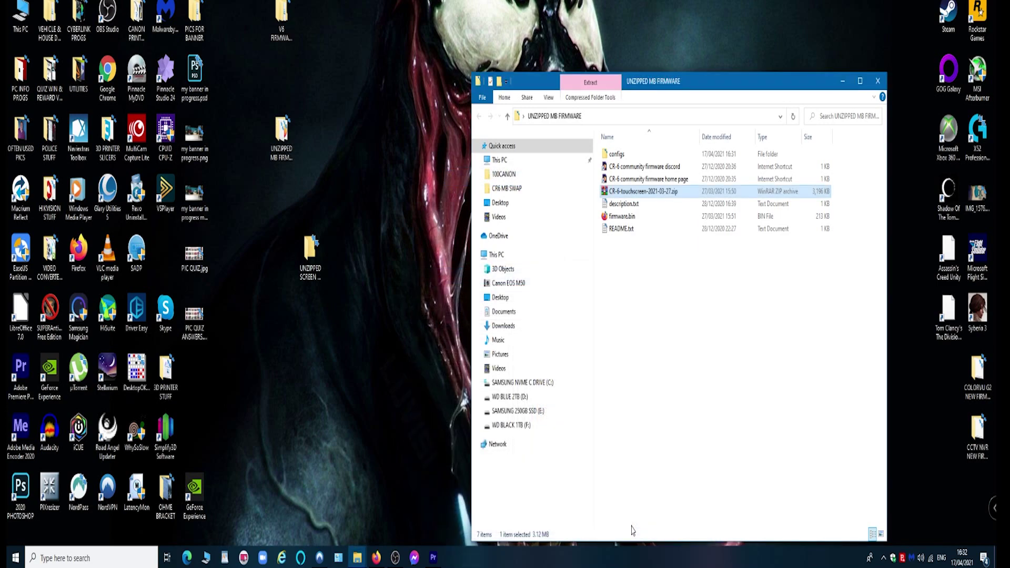
# Step: Examine the extracted files in the UNZIPPED SCREEN FIRMWARE and UNZIPPED MB FIRMWARE folders
pyautogui.doubleClick(311, 255)
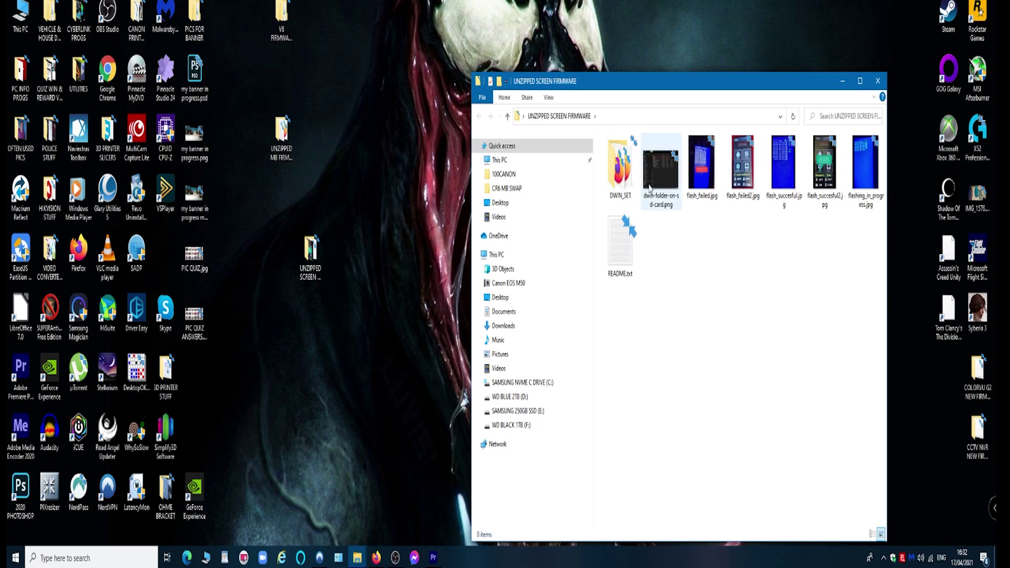
pyautogui.click(418, 174)
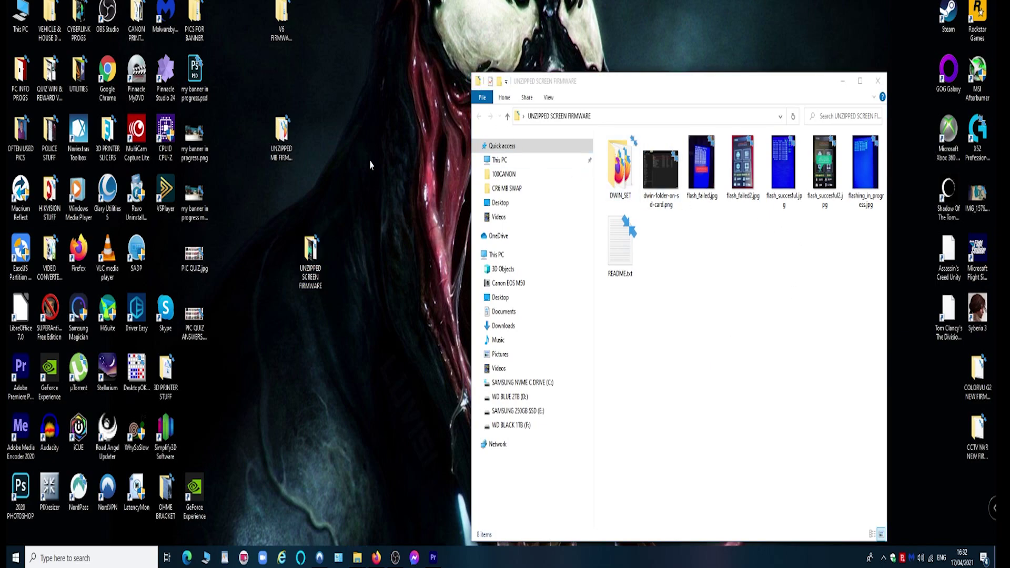
pyautogui.doubleClick(282, 138)
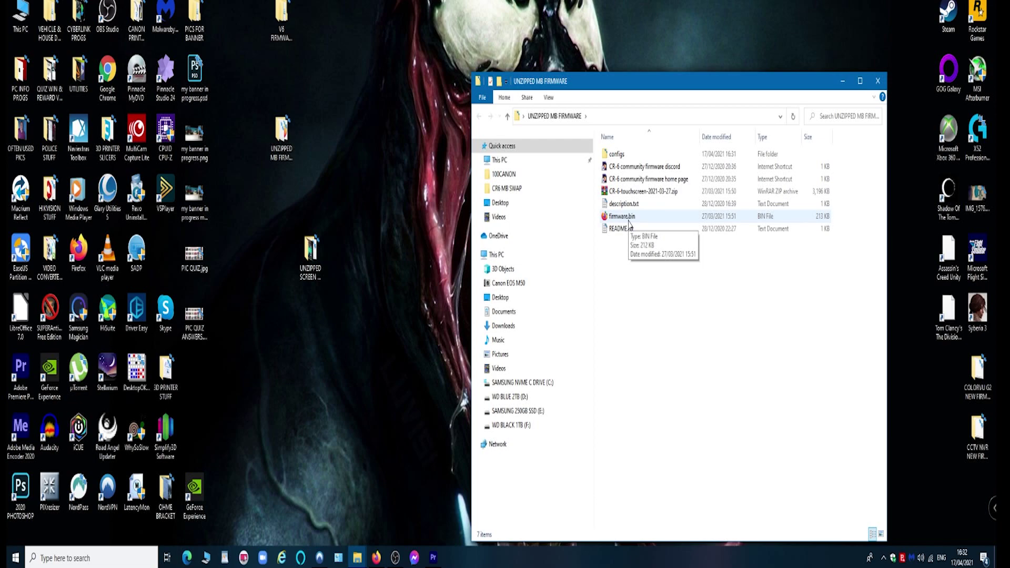
# Step: Create a new folder named FINAL FIRMWARE FILES on the desktop
pyautogui.rightClick(375, 326)
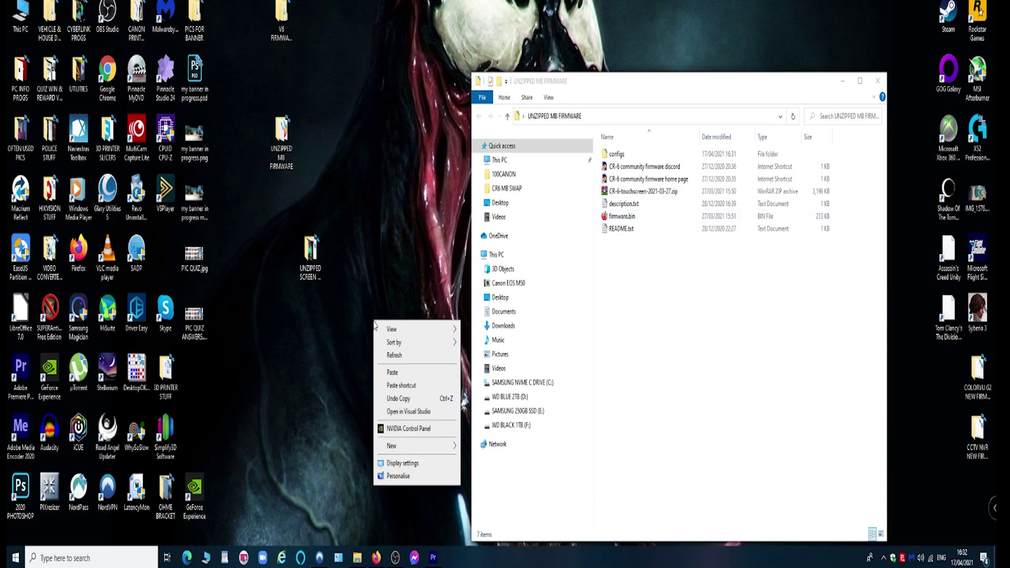
pyautogui.moveTo(403, 451)
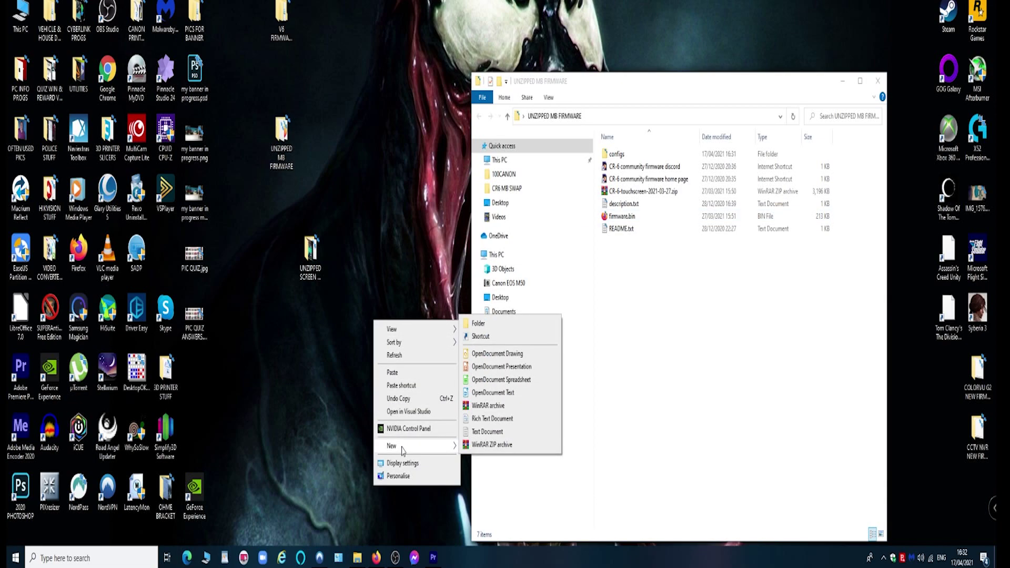
pyautogui.click(478, 324)
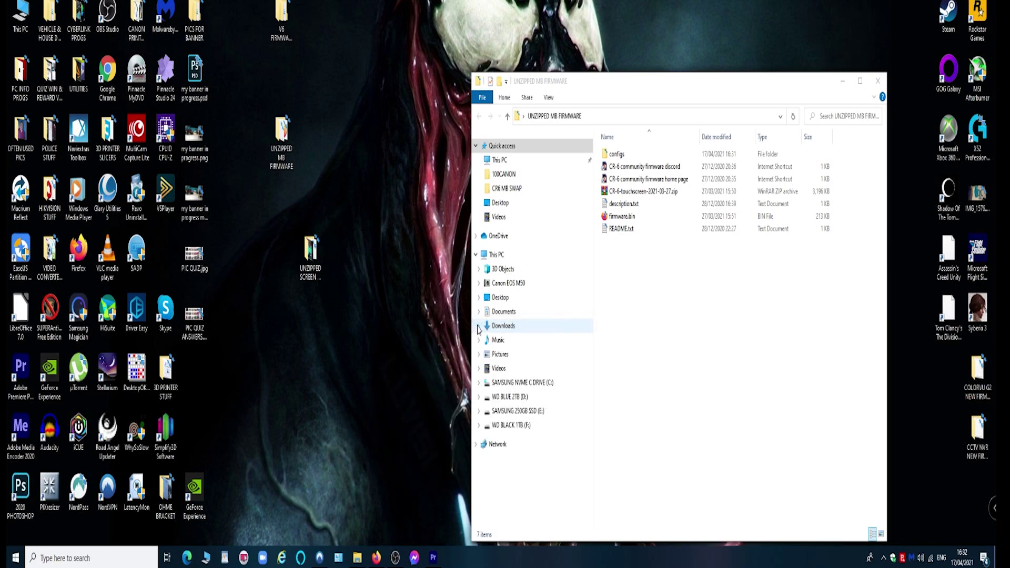
pyautogui.write('FINAL')
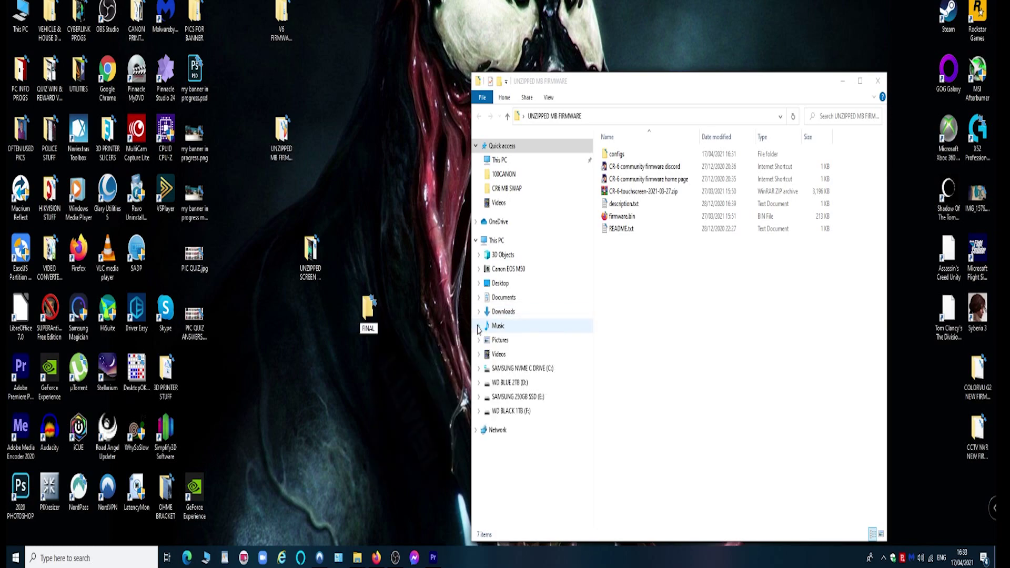
pyautogui.write(' FIRMWARE FILES')
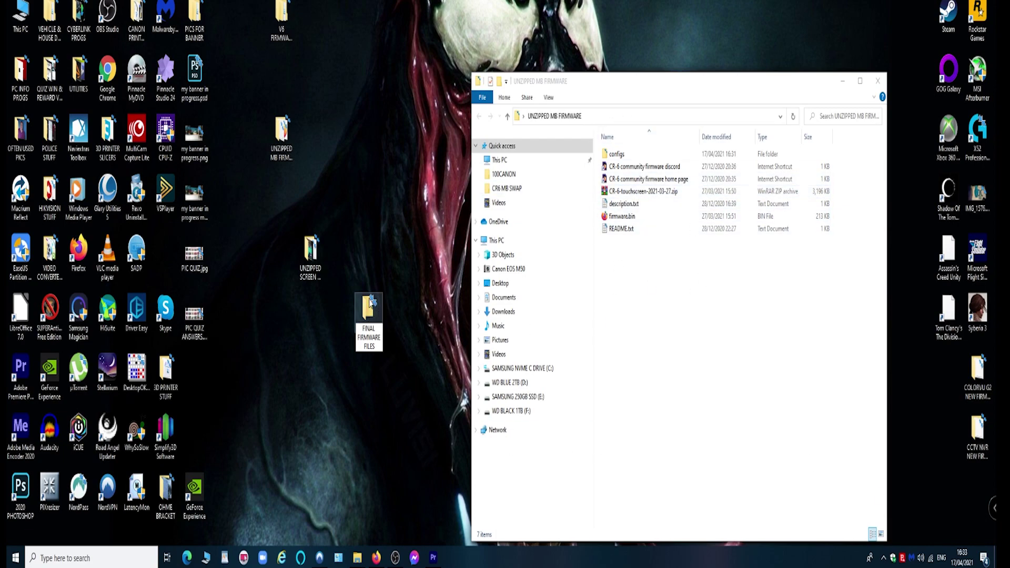
pyautogui.press('Return')
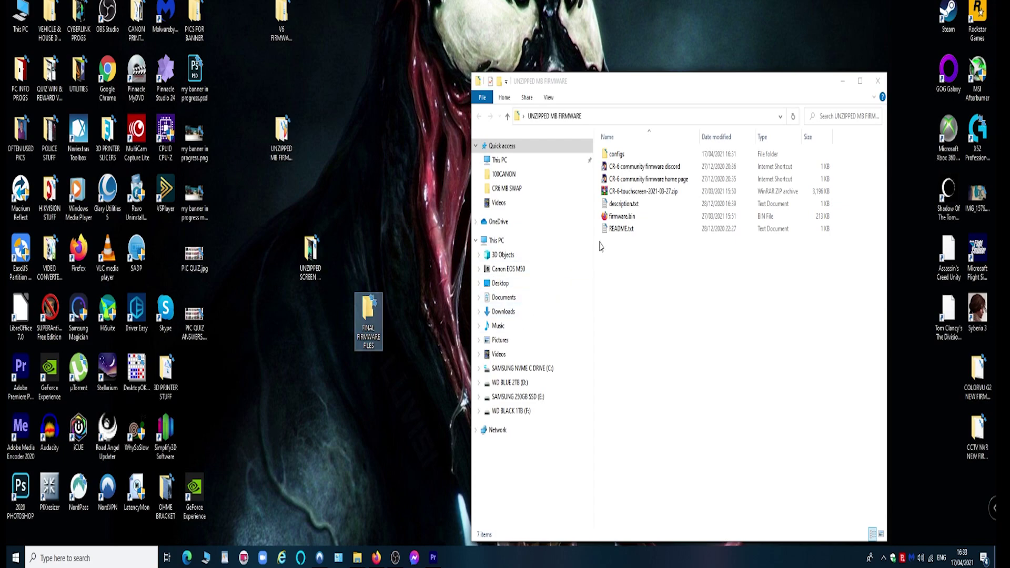
# Step: Copy firmware.bin from the UNZIPPED MB FIRMWARE folder into the FINAL FIRMWARE FILES folder on the desktop
pyautogui.rightClick(612, 220)
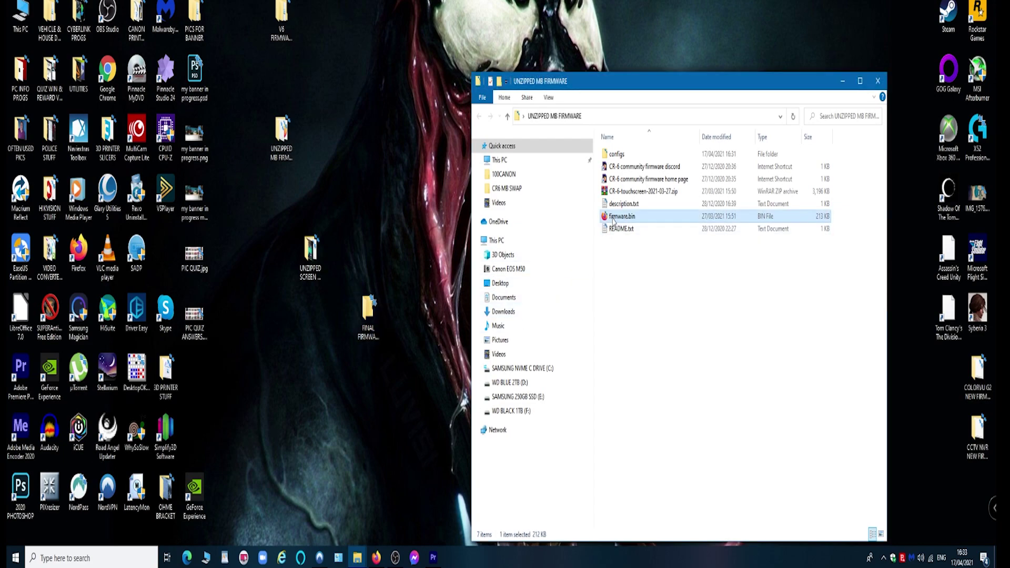
pyautogui.click(676, 479)
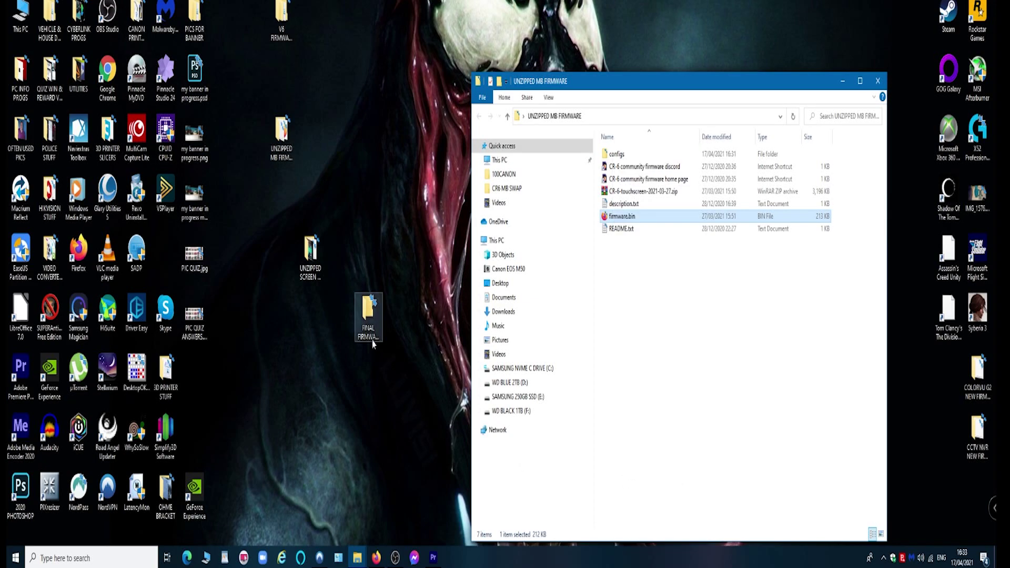
pyautogui.rightClick(371, 321)
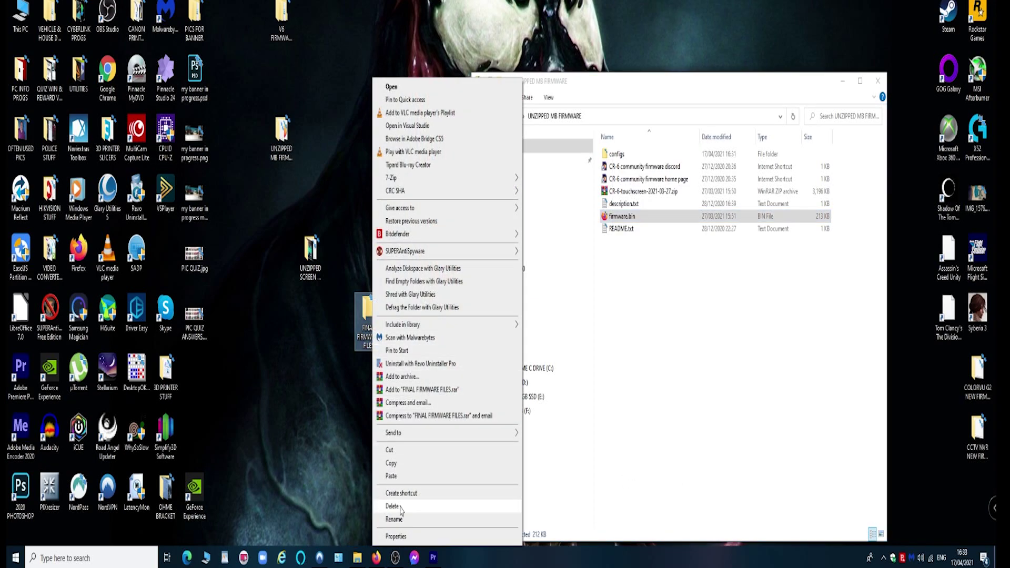
pyautogui.click(398, 476)
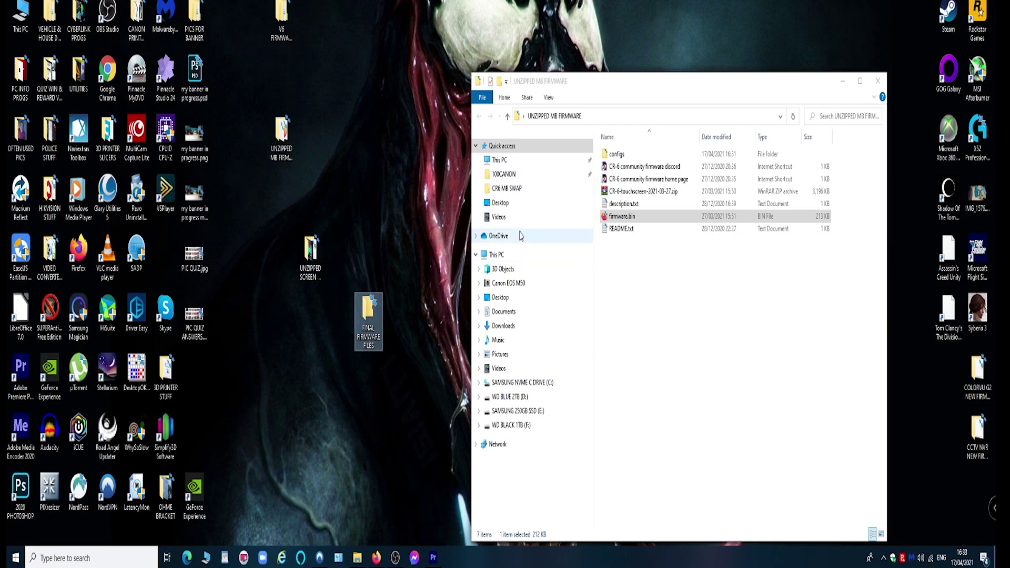
# Step: Open the UNZIPPED SCREEN FIRMWARE folder on the desktop and view the flashing instructions in its README.txt
pyautogui.click(303, 262)
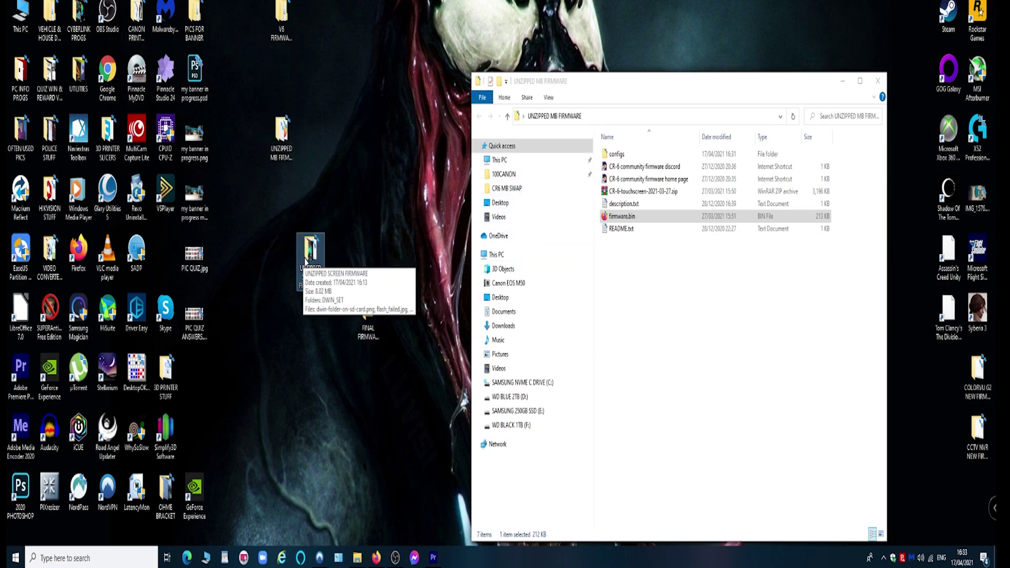
pyautogui.doubleClick(305, 261)
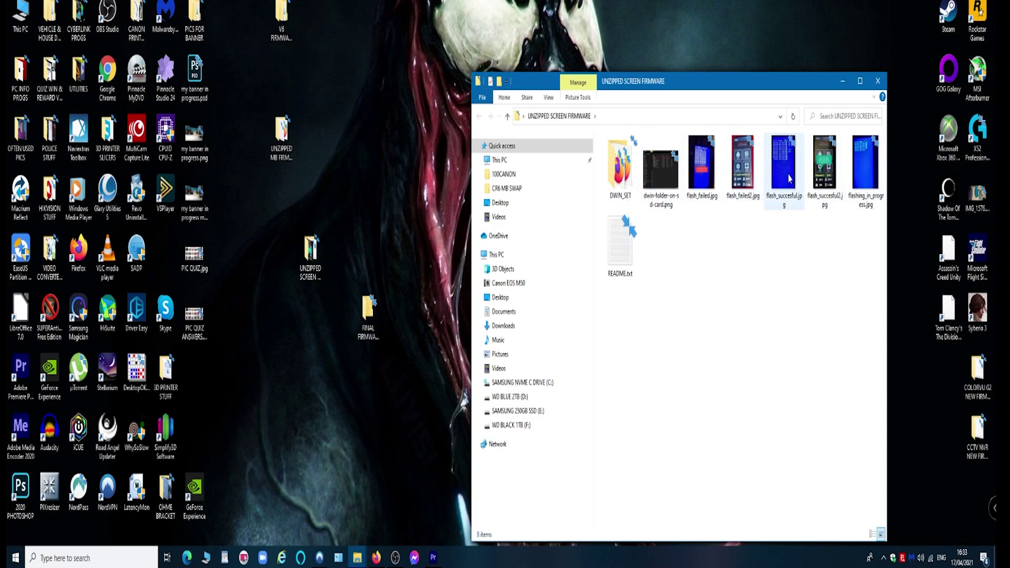
pyautogui.click(619, 262)
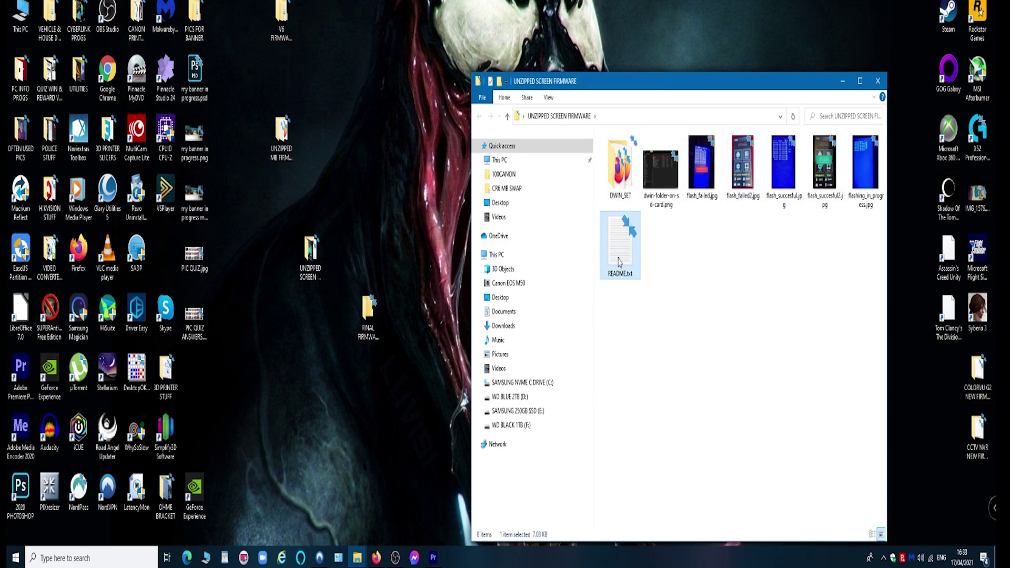
pyautogui.doubleClick(619, 263)
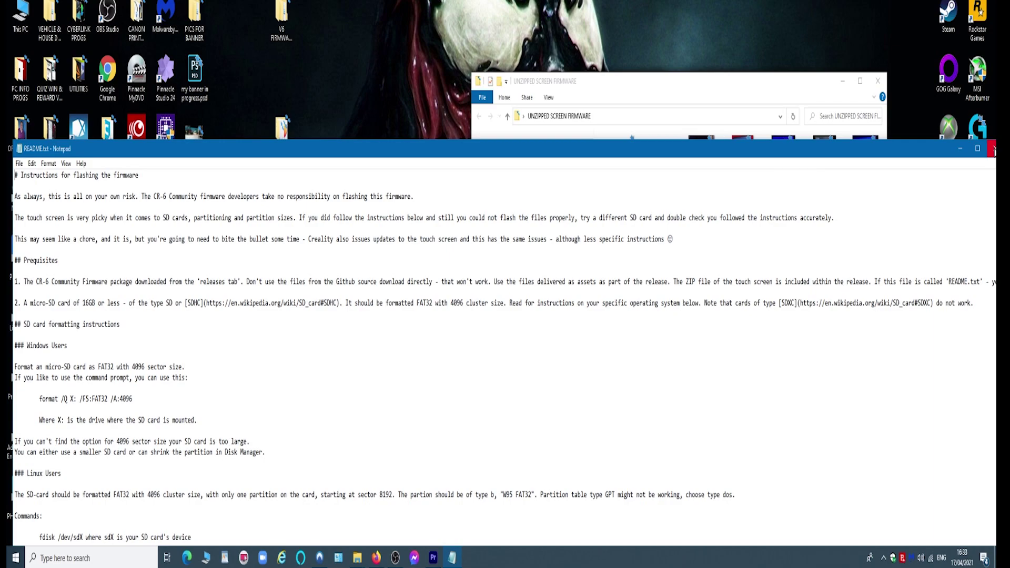
pyautogui.click(993, 149)
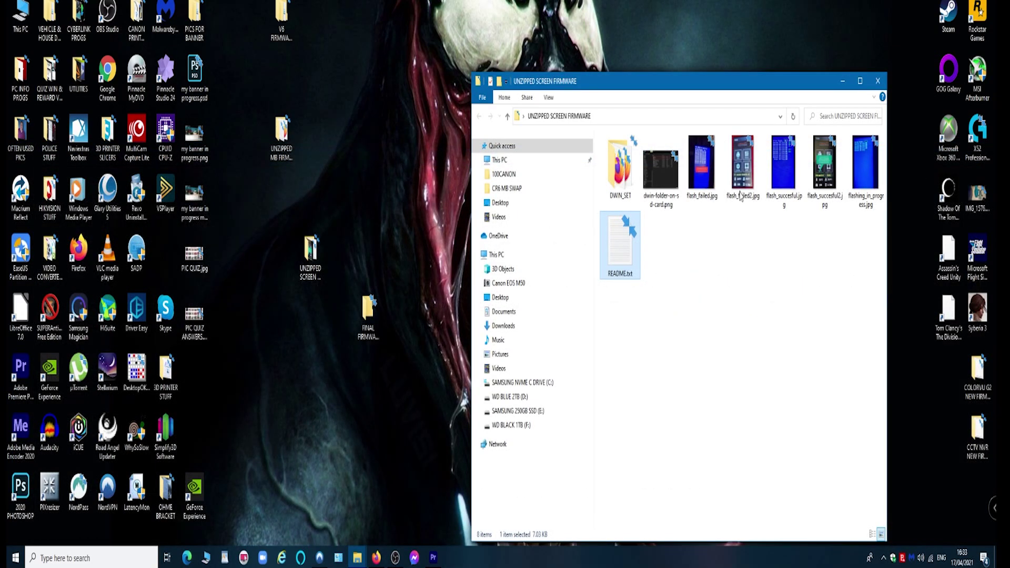
# Step: Copy the DWIN_SET folder from UNZIPPED SCREEN FIRMWARE into the FINAL FIRMWARE FILES folder on the desktop
pyautogui.click(620, 167)
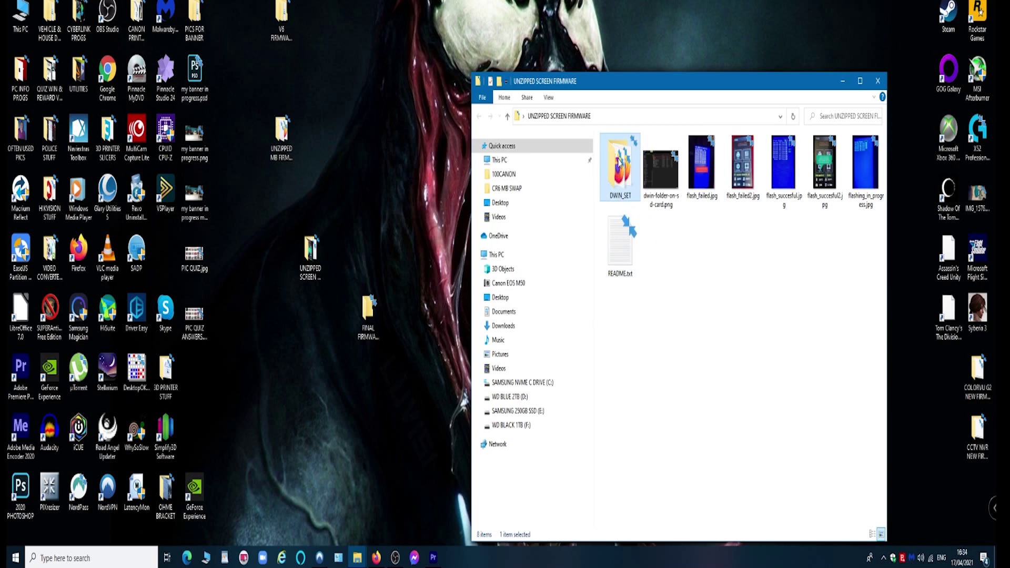
pyautogui.rightClick(620, 166)
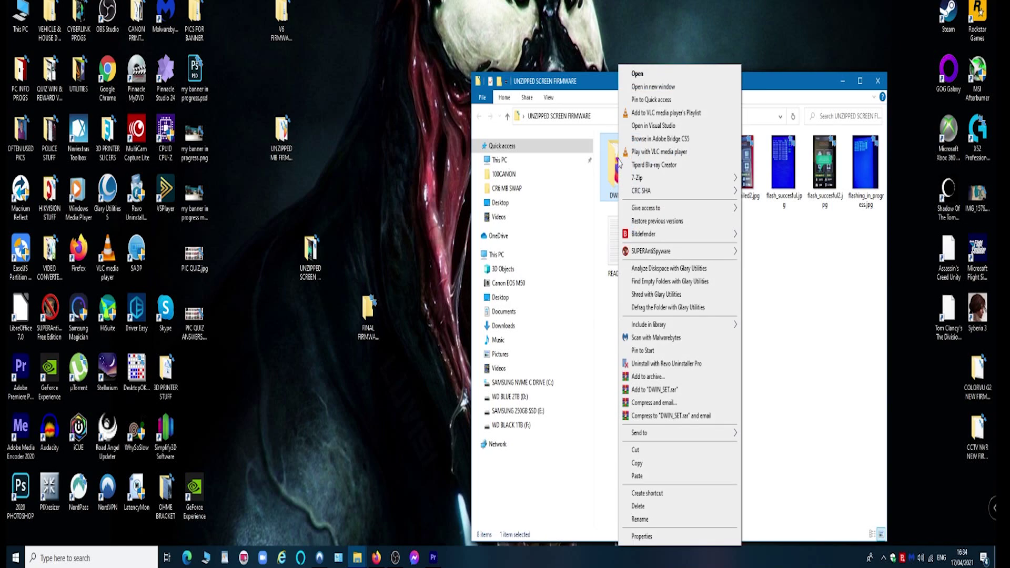
pyautogui.click(647, 463)
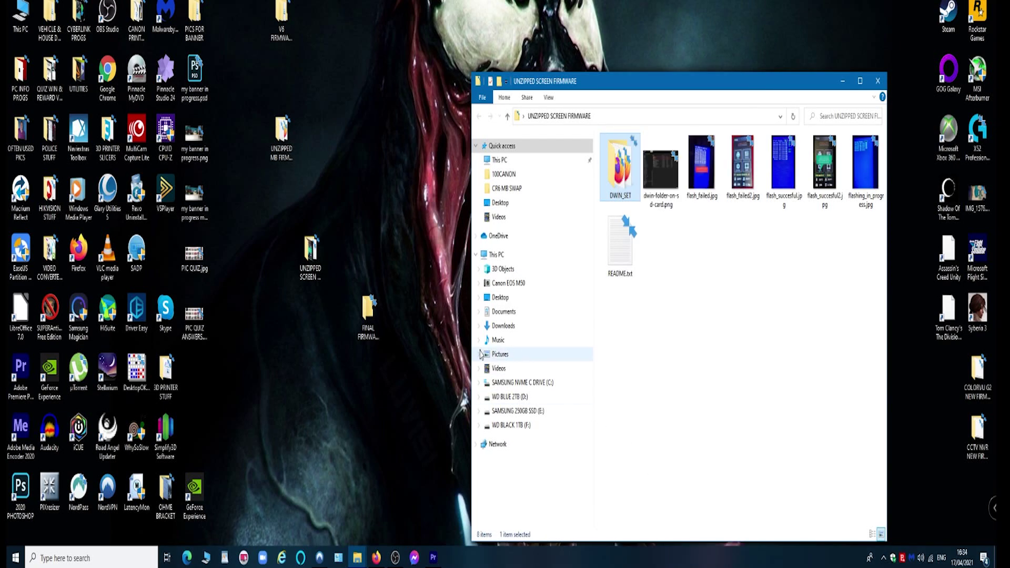
pyautogui.doubleClick(370, 323)
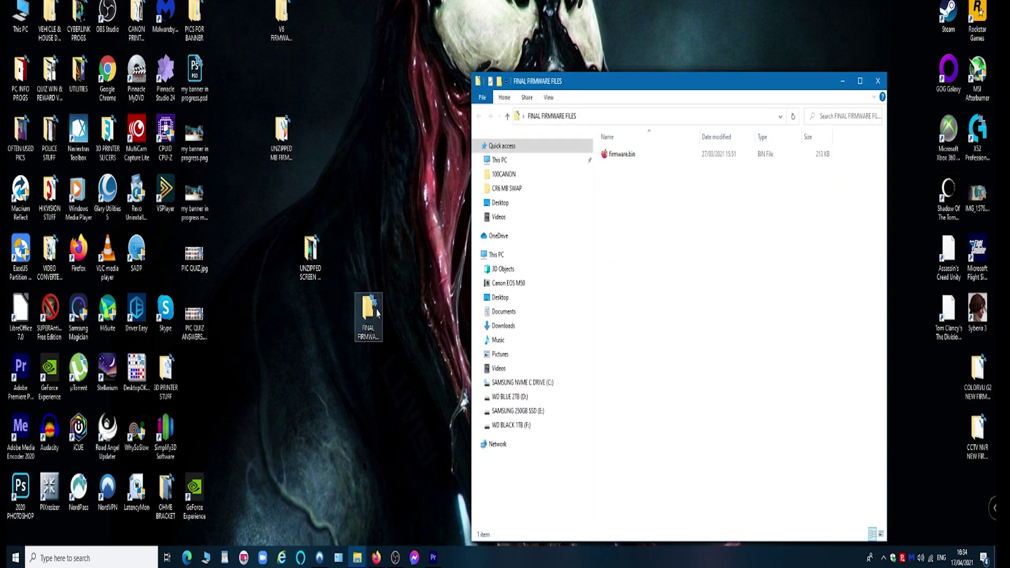
pyautogui.rightClick(616, 243)
pyautogui.click(635, 321)
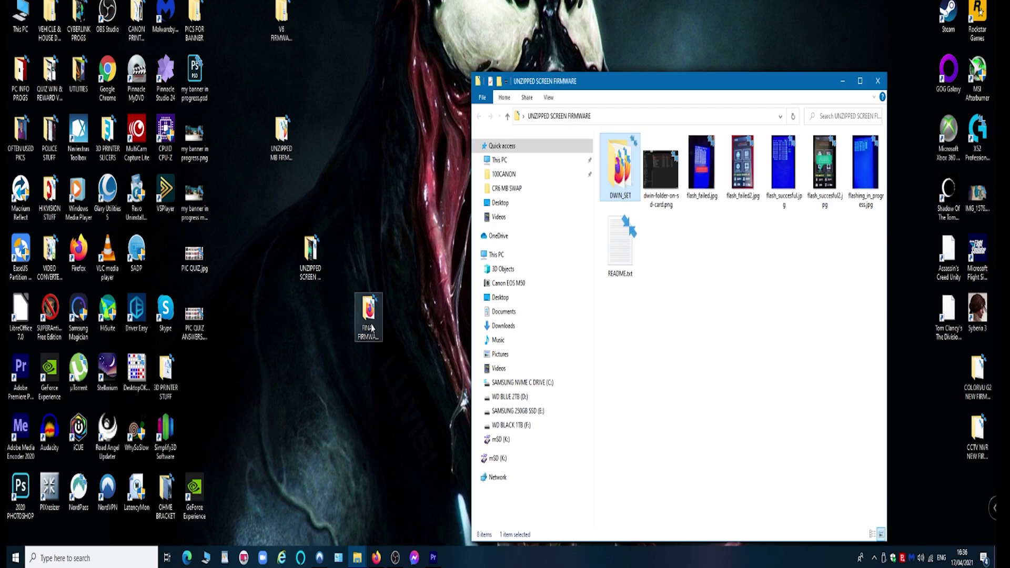
# Step: Copy firmware.bin from the FINAL FIRMWARE FILES folder to the root of the mSD (K:) card and safely eject the card
pyautogui.doubleClick(367, 320)
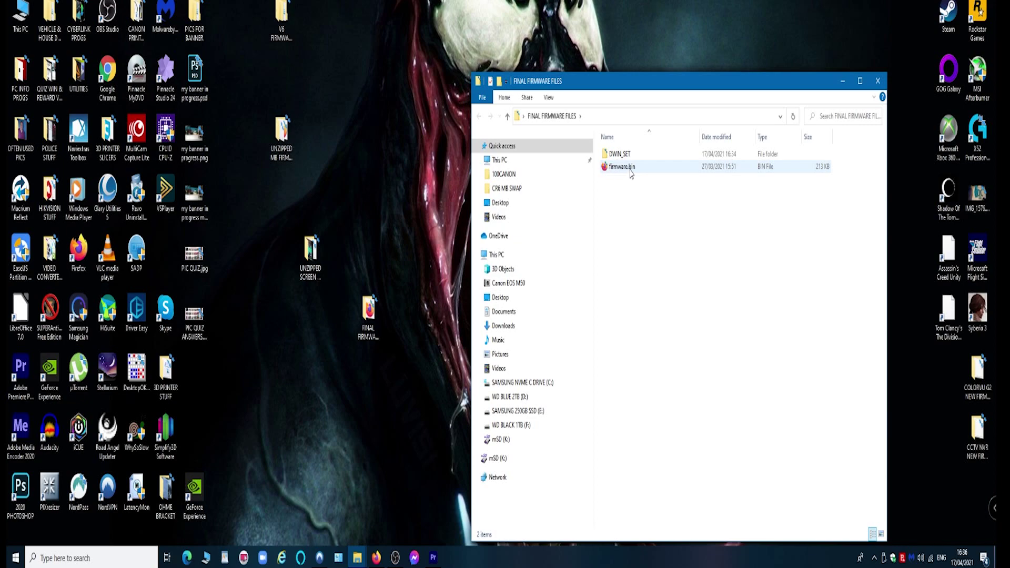
pyautogui.moveTo(631, 173)
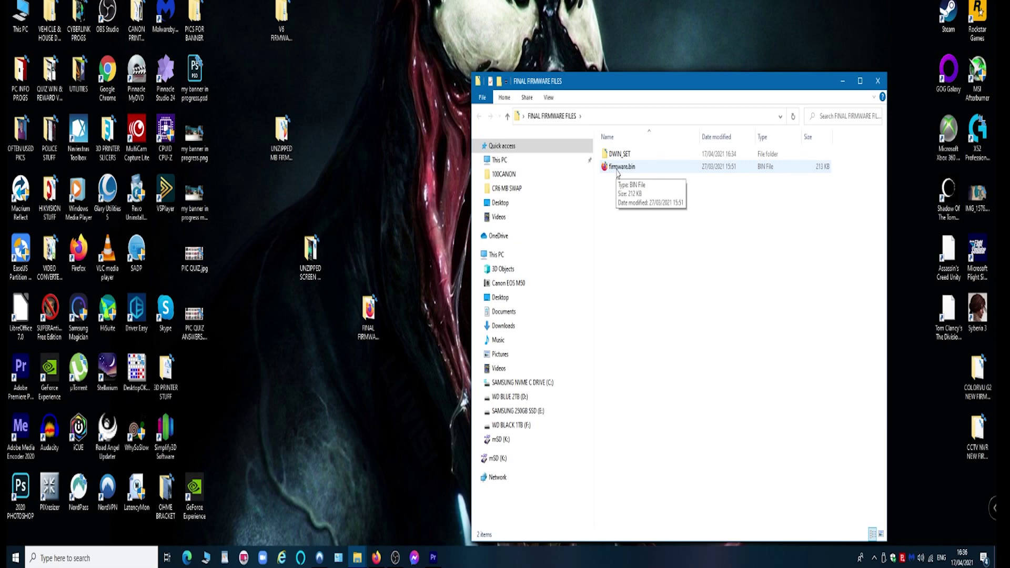
pyautogui.rightClick(617, 174)
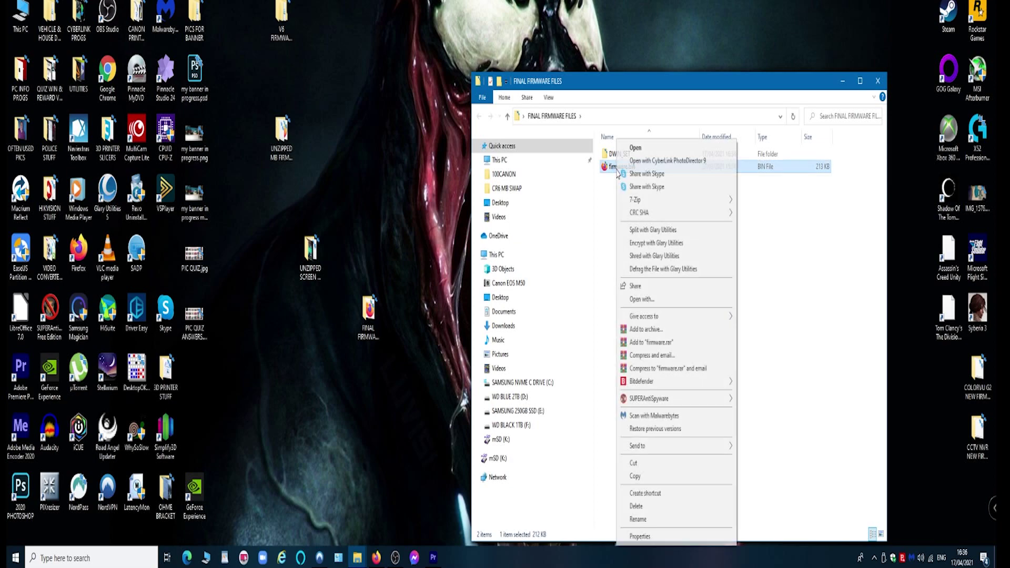
pyautogui.click(636, 476)
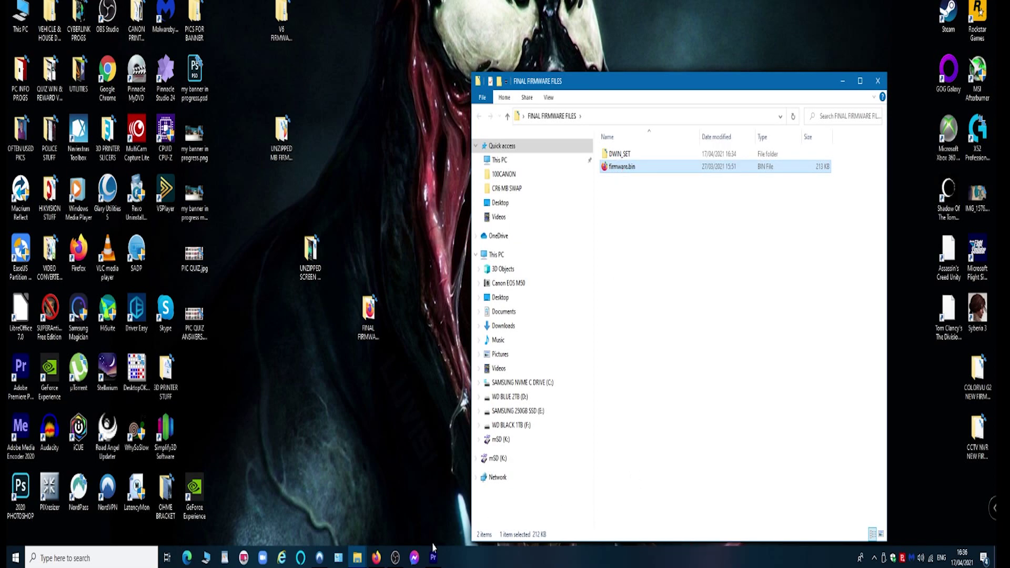
pyautogui.click(205, 559)
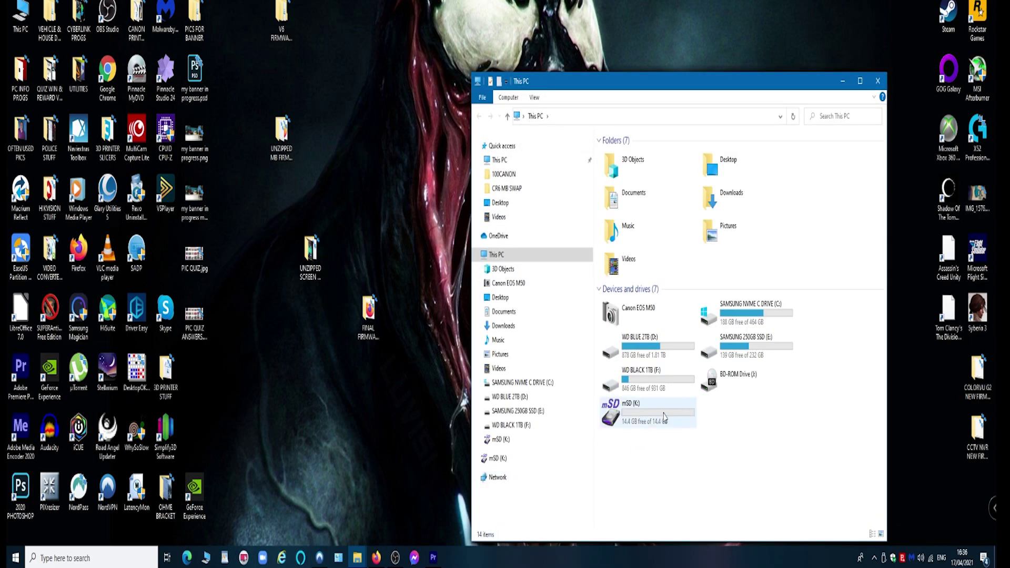
pyautogui.doubleClick(664, 416)
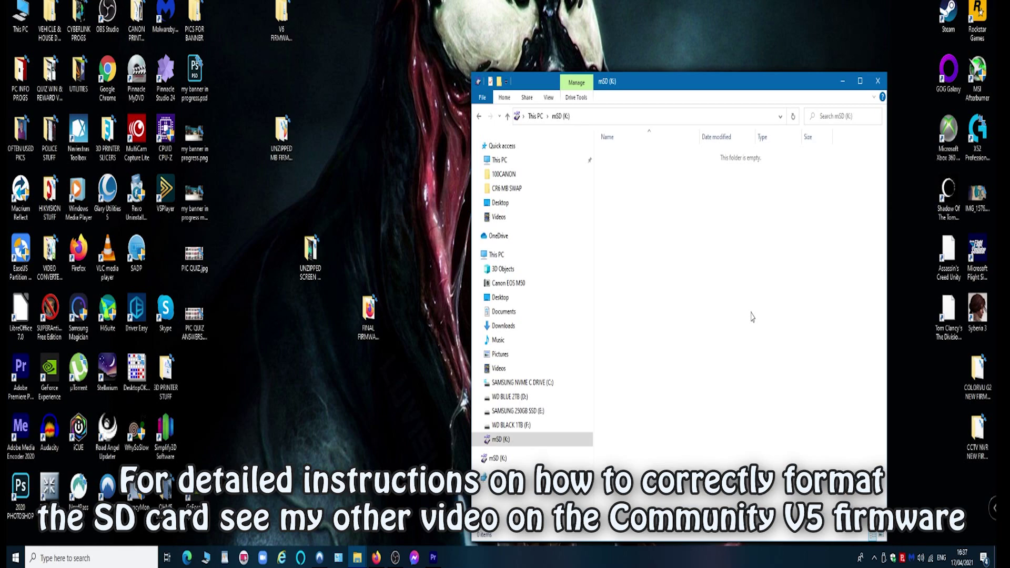
pyautogui.rightClick(651, 190)
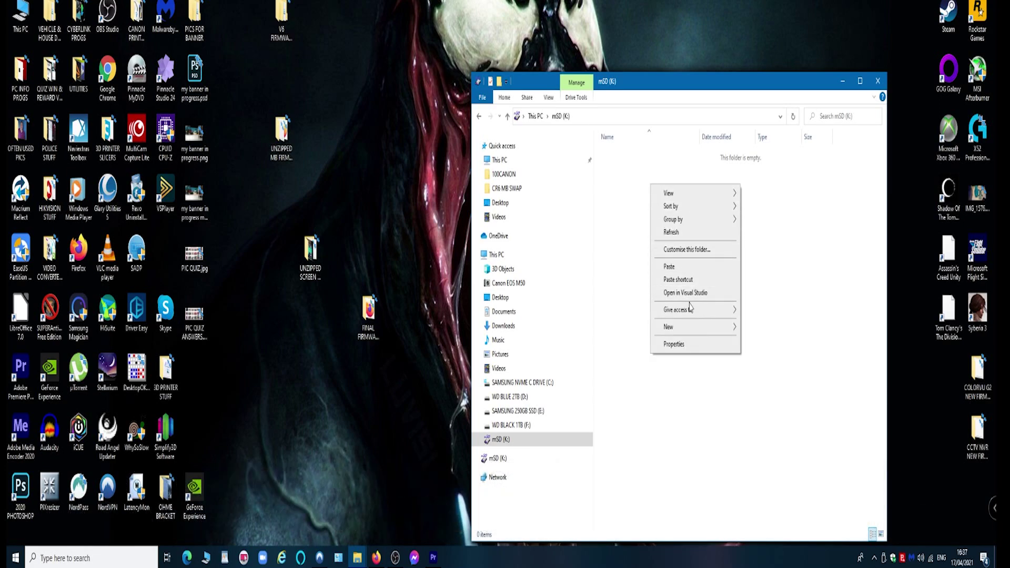
pyautogui.click(678, 269)
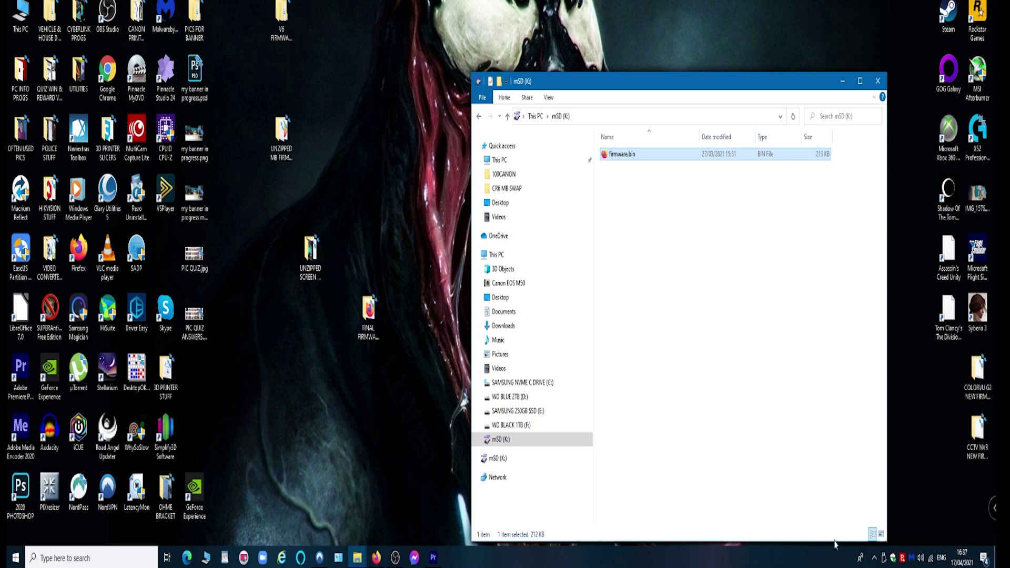
pyautogui.click(884, 559)
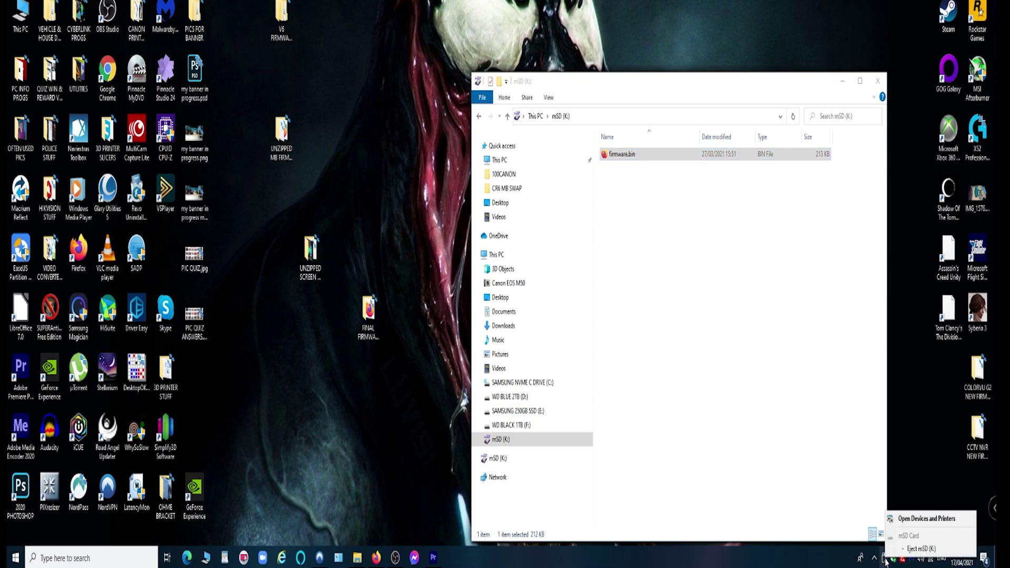
pyautogui.click(918, 550)
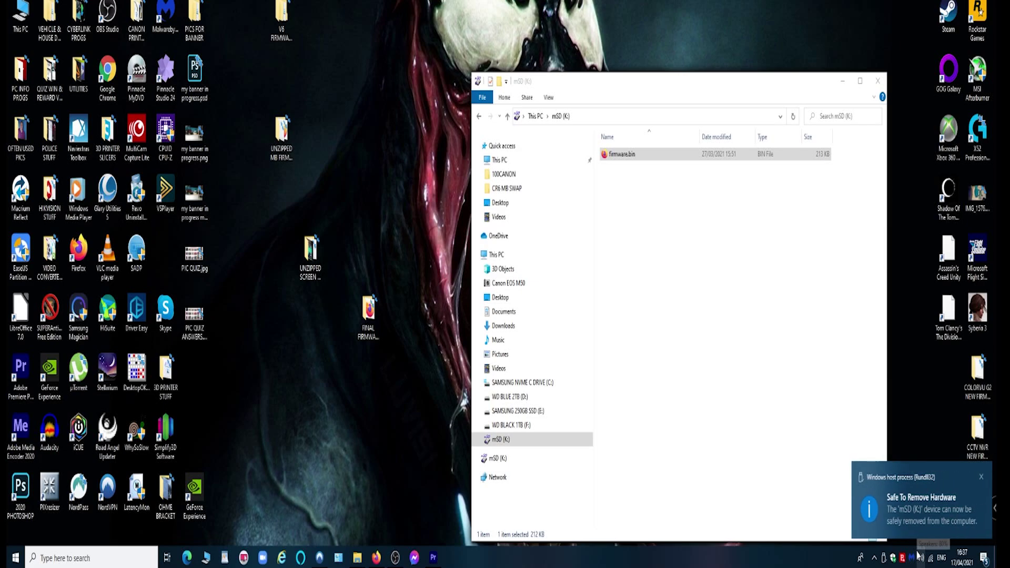